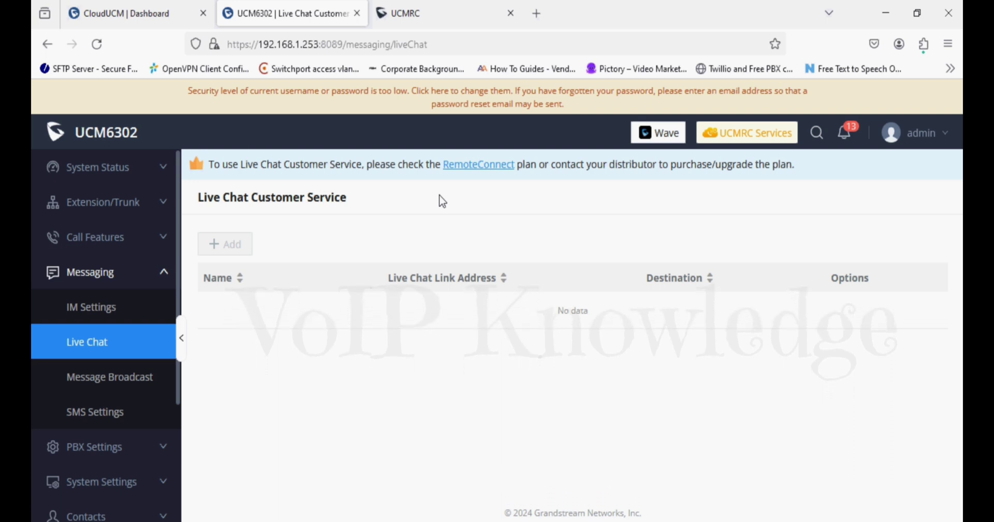
View the UCMRC plans page and find Live Chat in the $125-per-year SOHO tier.
click(440, 10)
scroll(292, 207, down, 3)
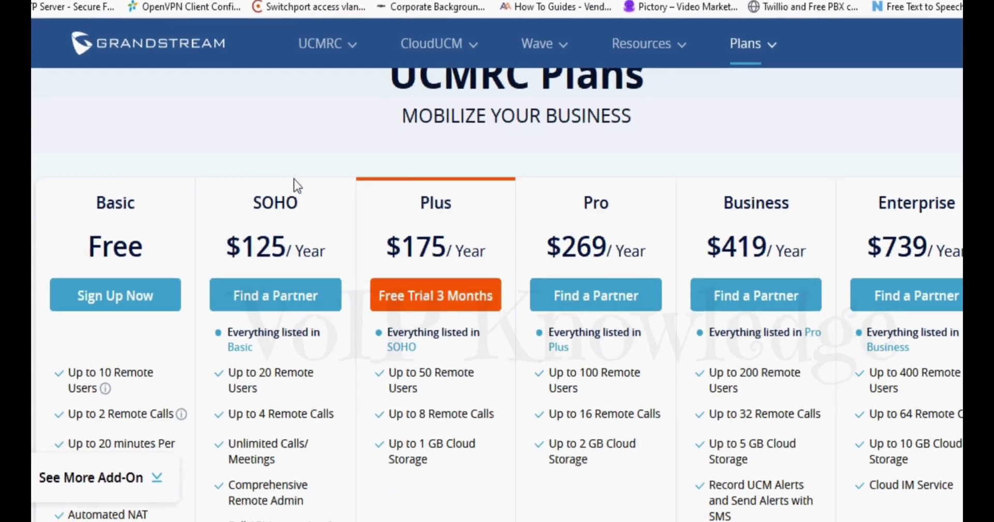
scroll(294, 179, down, 2)
scroll(300, 233, down, 4)
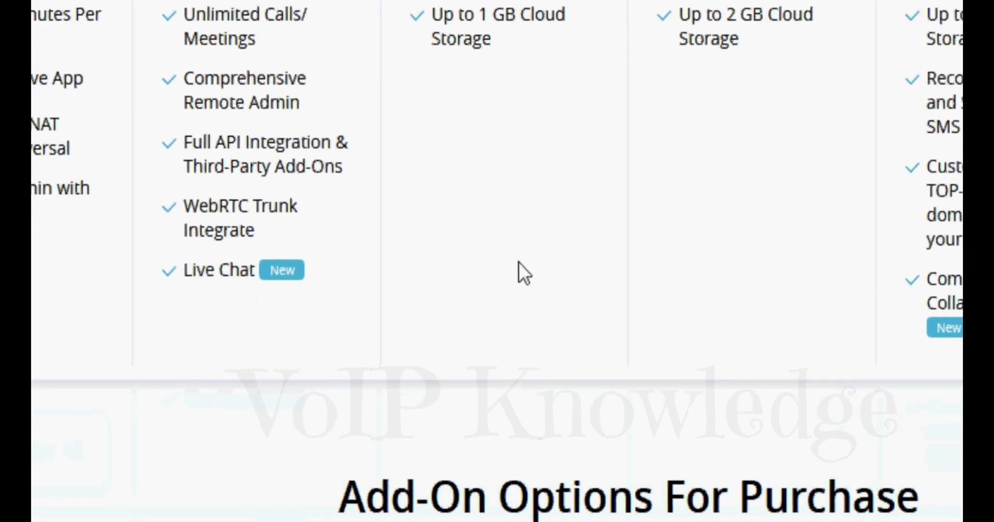
scroll(533, 246, up, 5)
scroll(533, 246, up, 2)
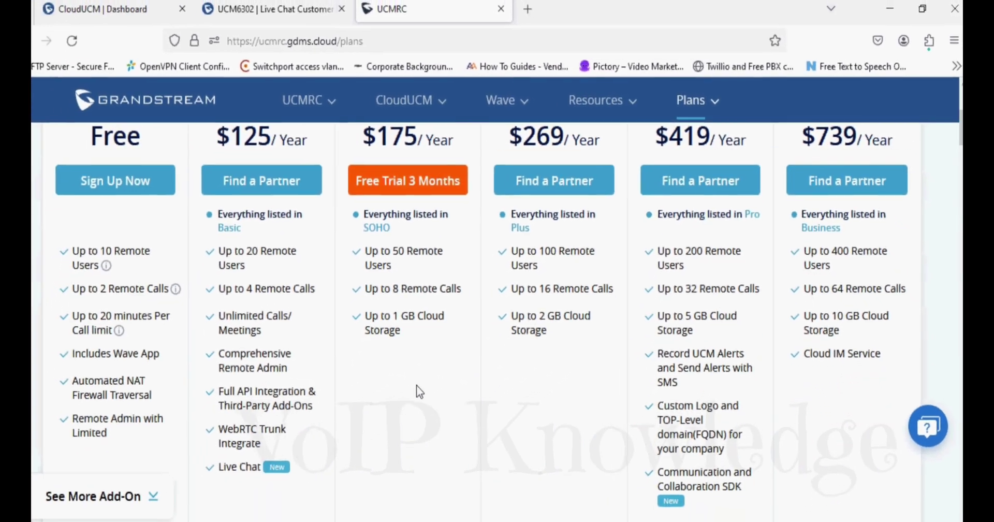
scroll(430, 383, up, 3)
scroll(429, 383, up, 2)
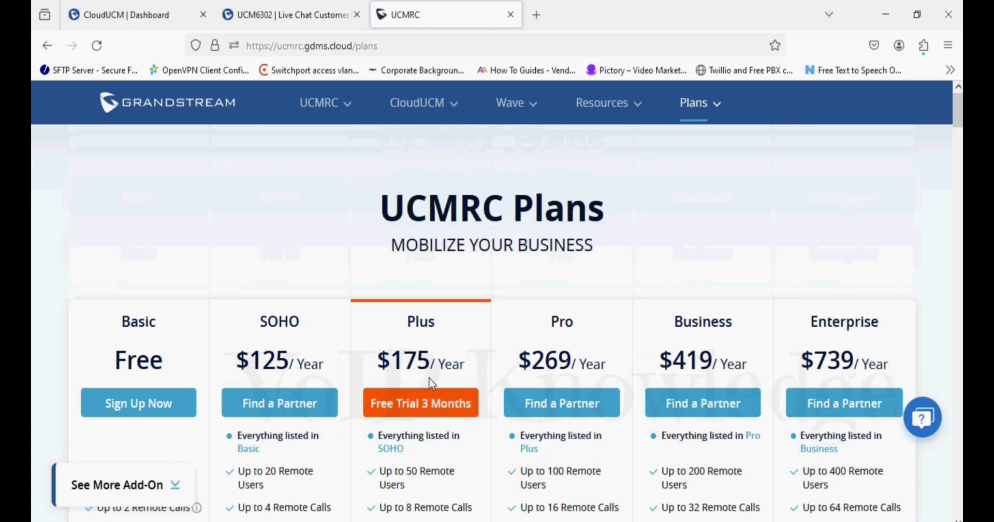
Go to CloudUCM's Messaging > Live Chat page and start a new live chat entry.
click(289, 12)
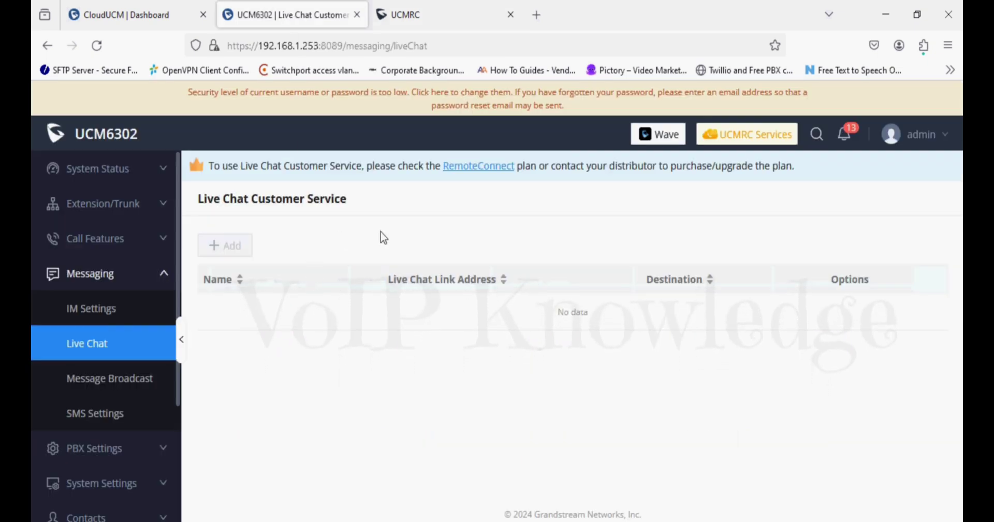
key(ctrl+Page_Up)
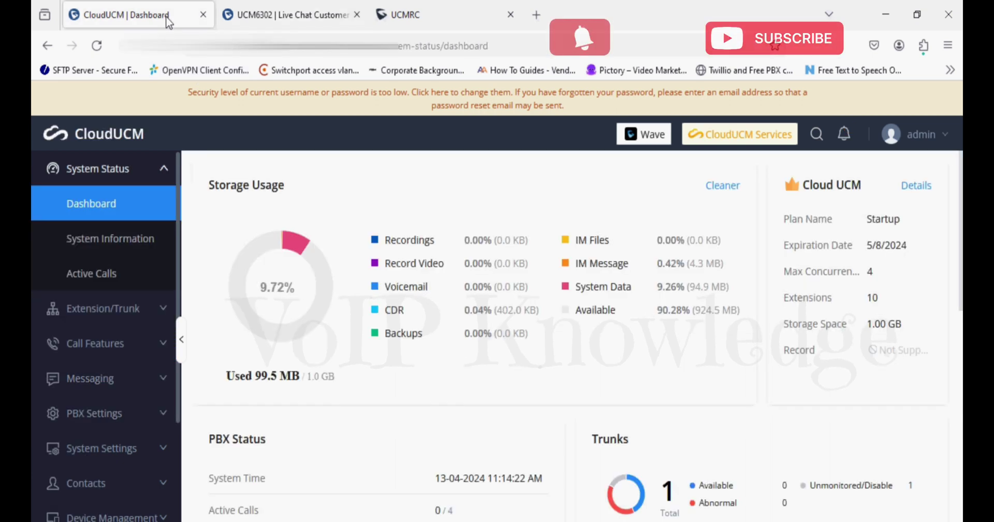
click(130, 380)
click(123, 355)
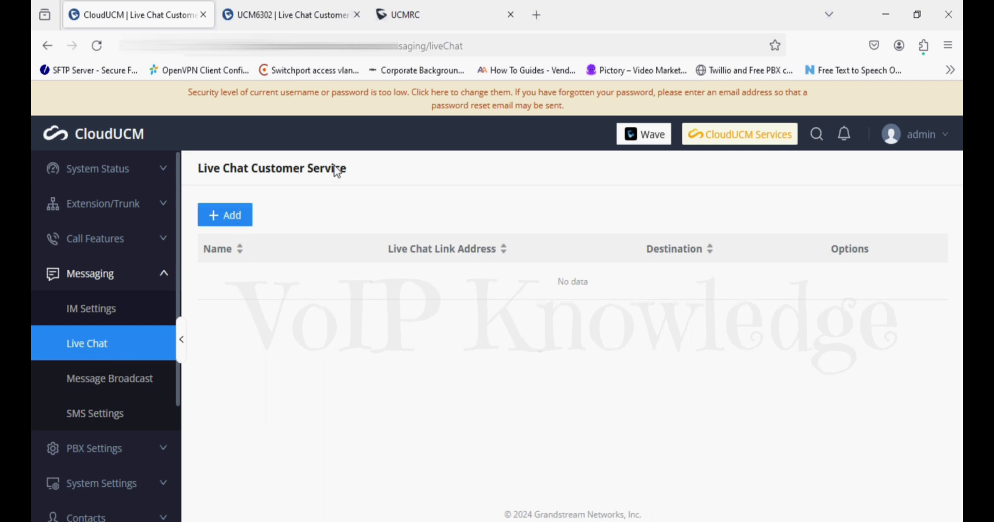
click(236, 227)
Name the live chat 'testing' and route it to extension 1000 'User1'.
click(351, 214)
text(testing)
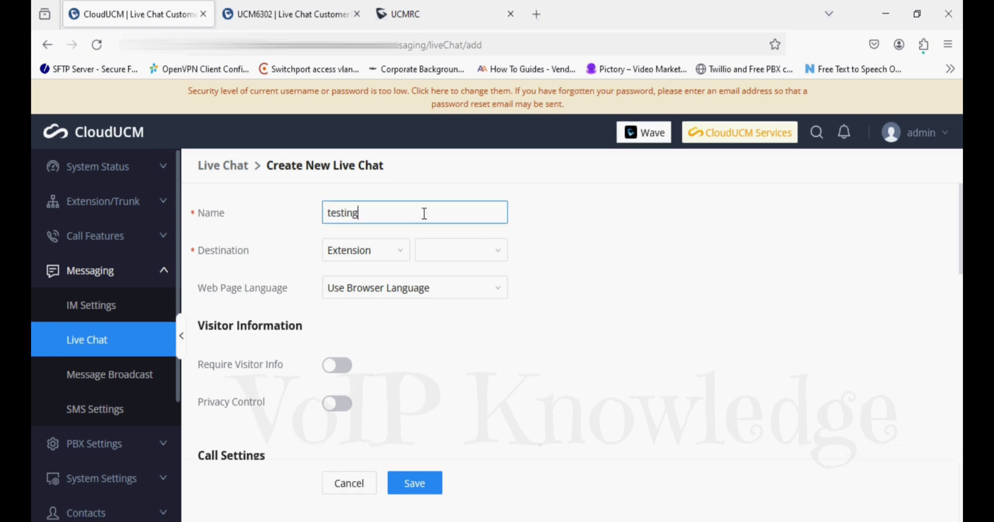
click(455, 250)
click(455, 278)
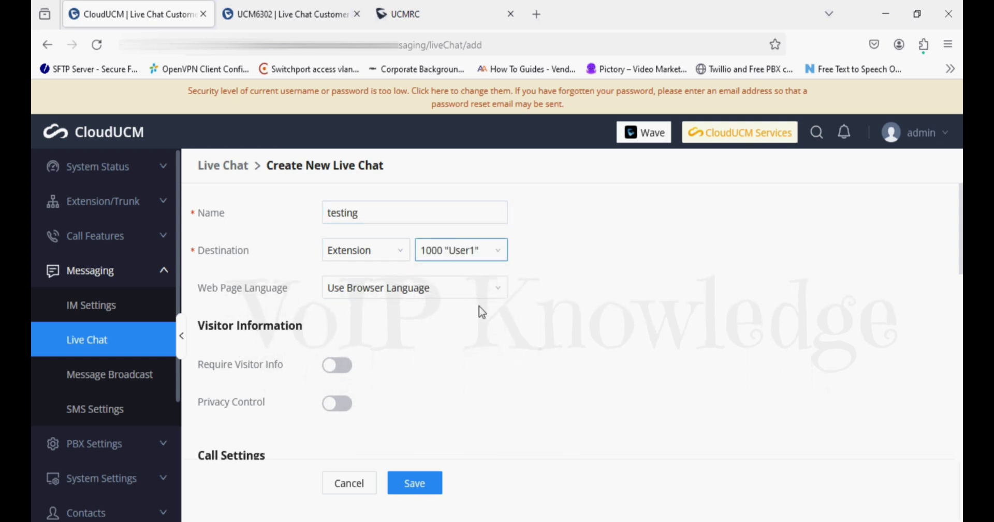
scroll(481, 311, down, 3)
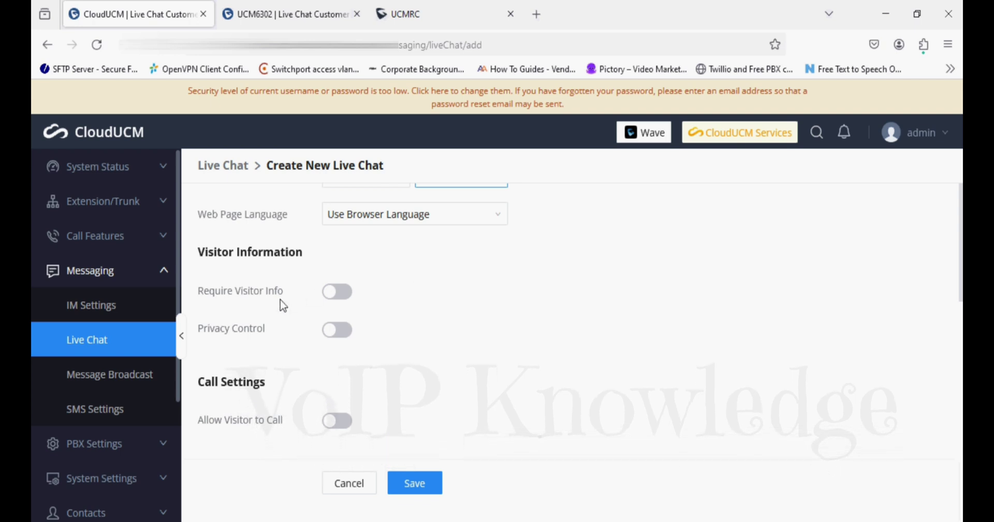
Require visitor info and add a period to the end of the welcome message.
click(338, 295)
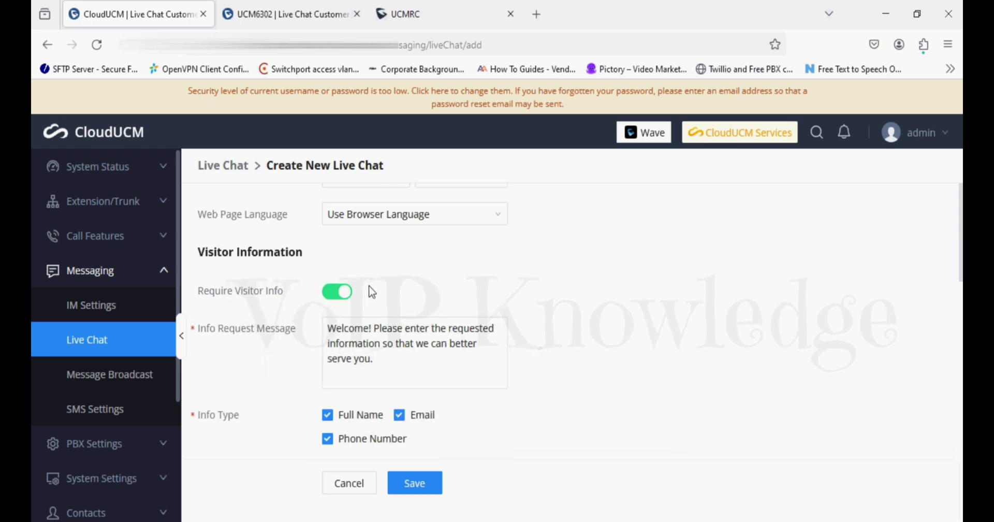
scroll(372, 291, down, 2)
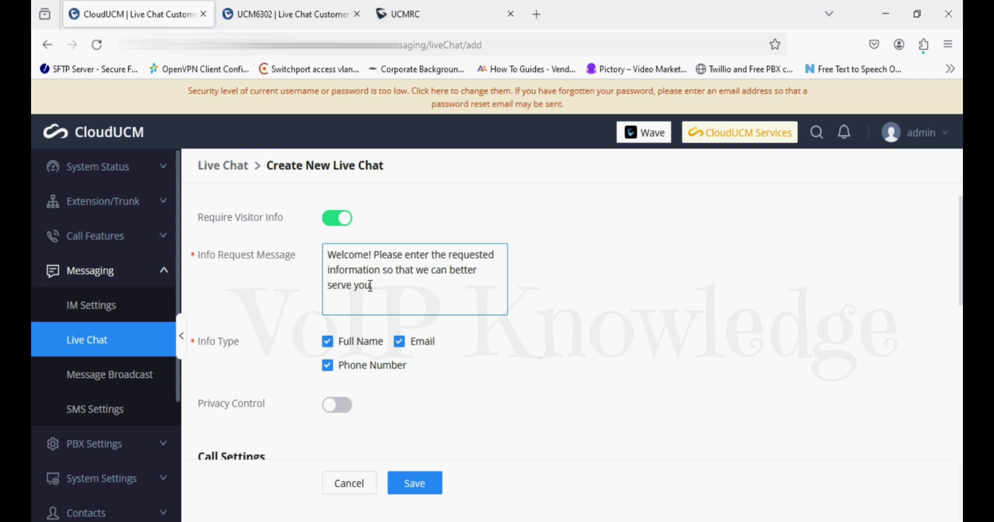
click(370, 286)
text(.)
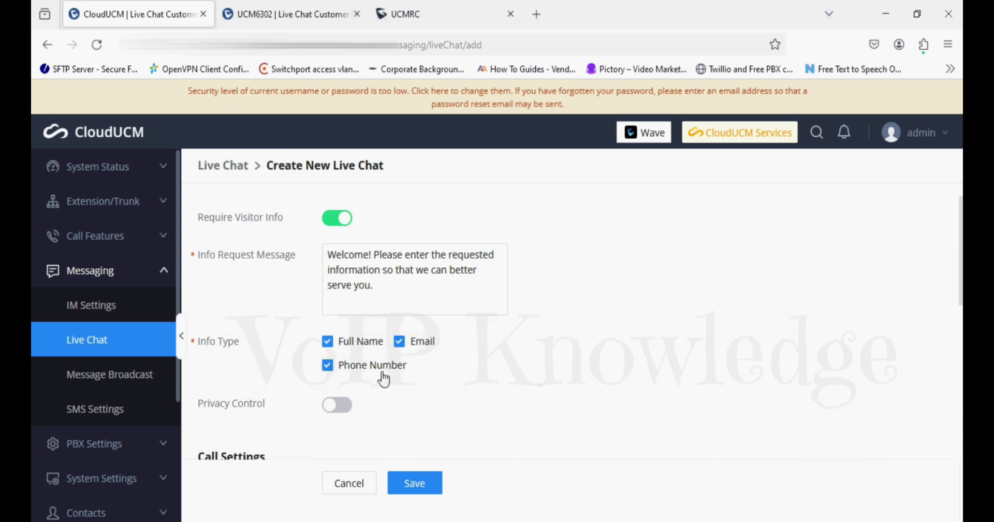
Turn on Privacy Control with the GDPR consent notice.
scroll(383, 379, down, 2)
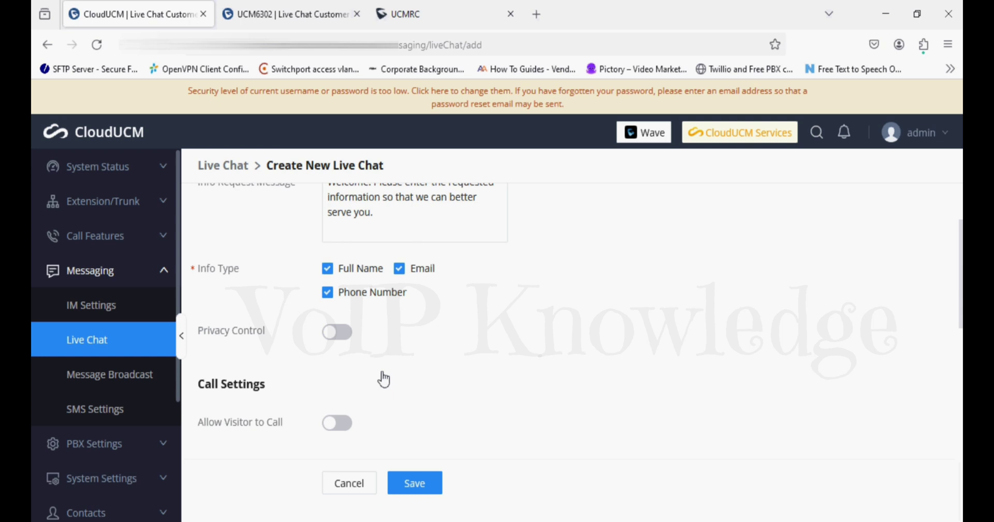
click(341, 334)
scroll(414, 337, down, 2)
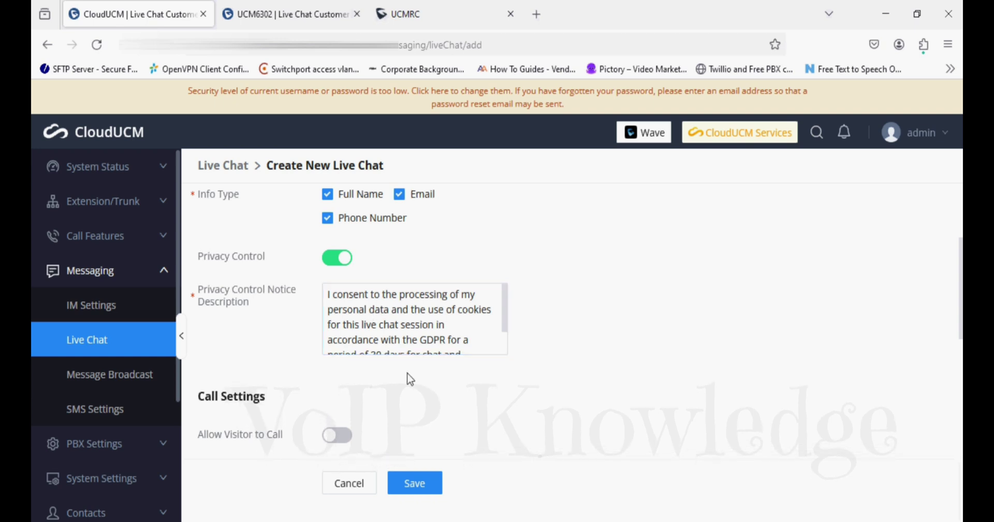
scroll(409, 379, down, 2)
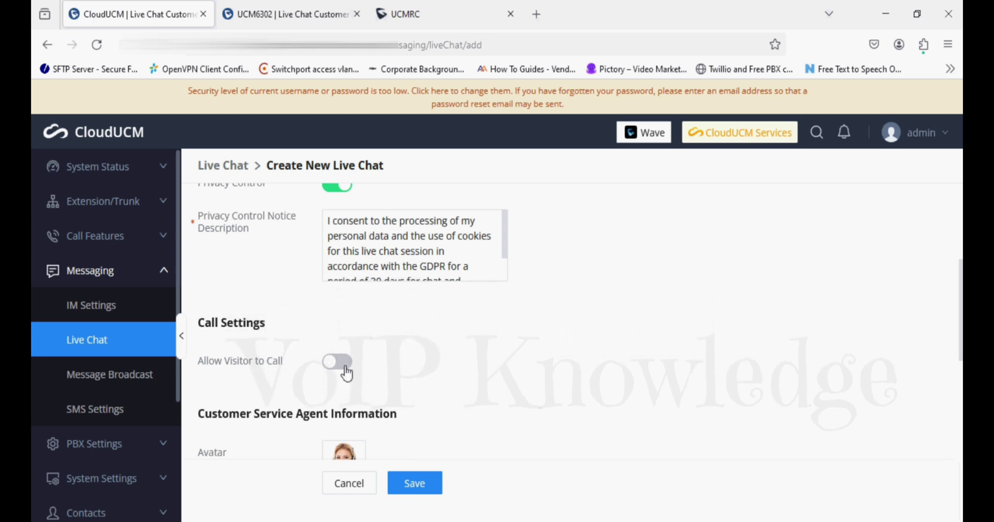
Enable Allow Visitor to Call, leaving the WebRTC Trunks field empty.
click(342, 362)
scroll(363, 352, down, 2)
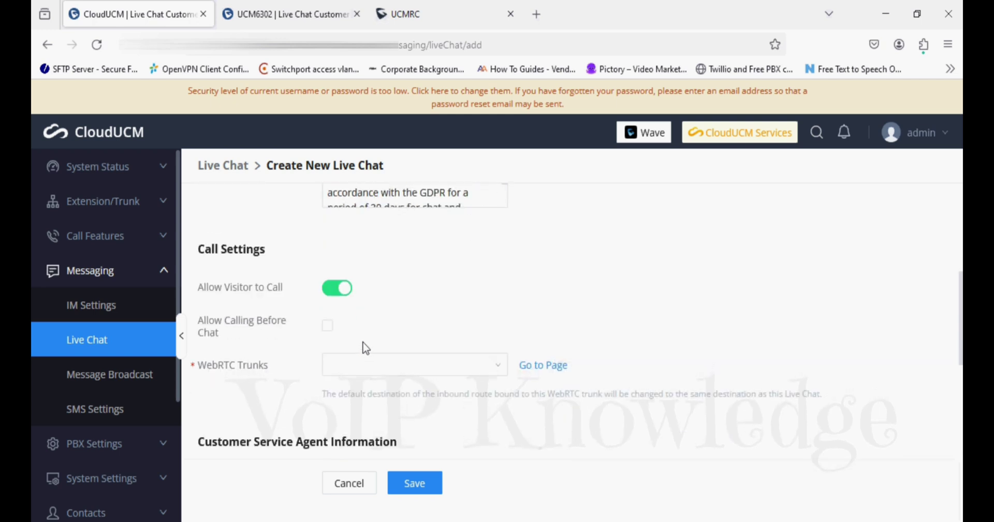
scroll(363, 348, down, 2)
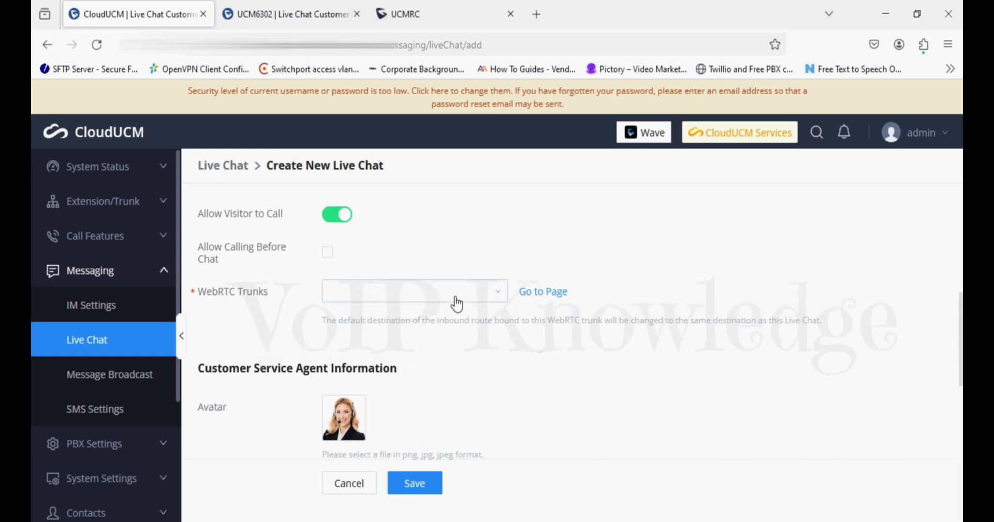
Go to the WebRTC Trunks page and save a new trunk named 'test'.
click(542, 294)
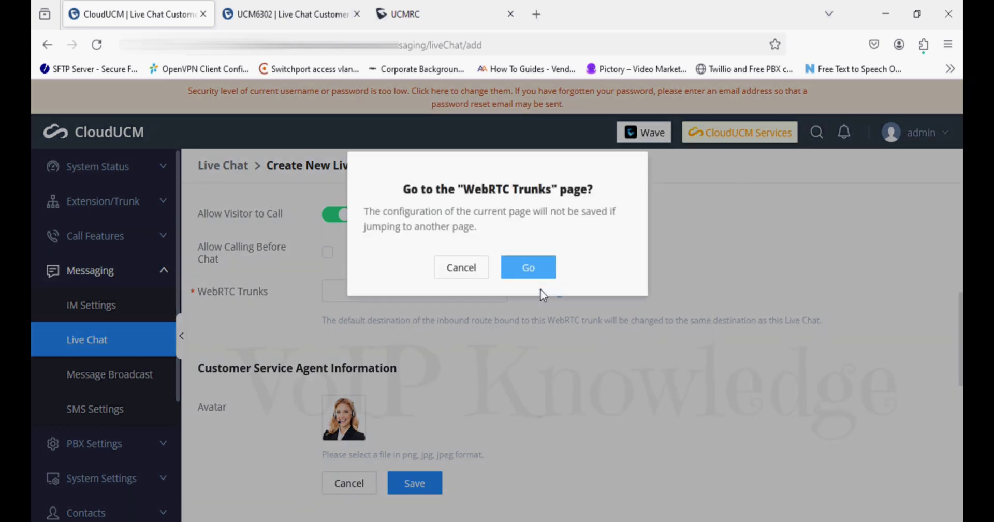
click(533, 278)
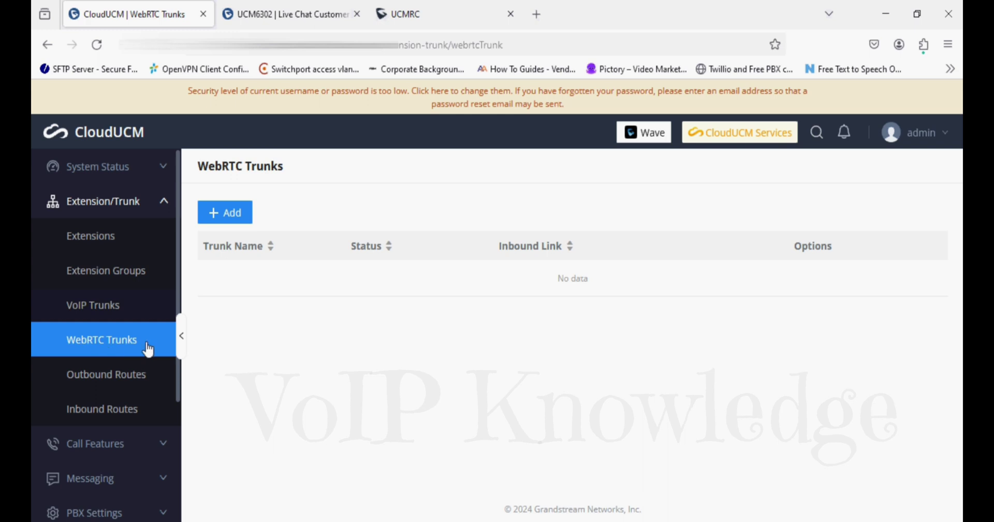
click(224, 212)
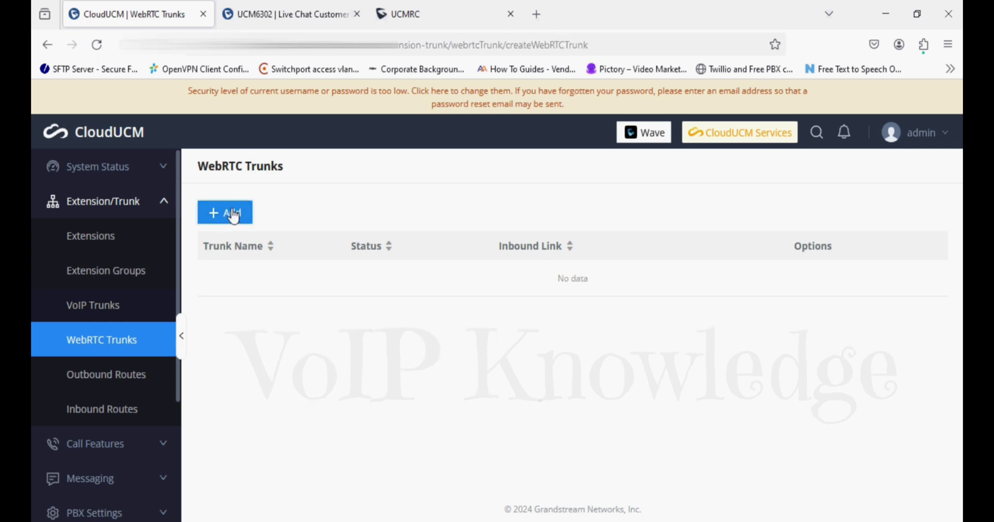
click(350, 217)
text(test)
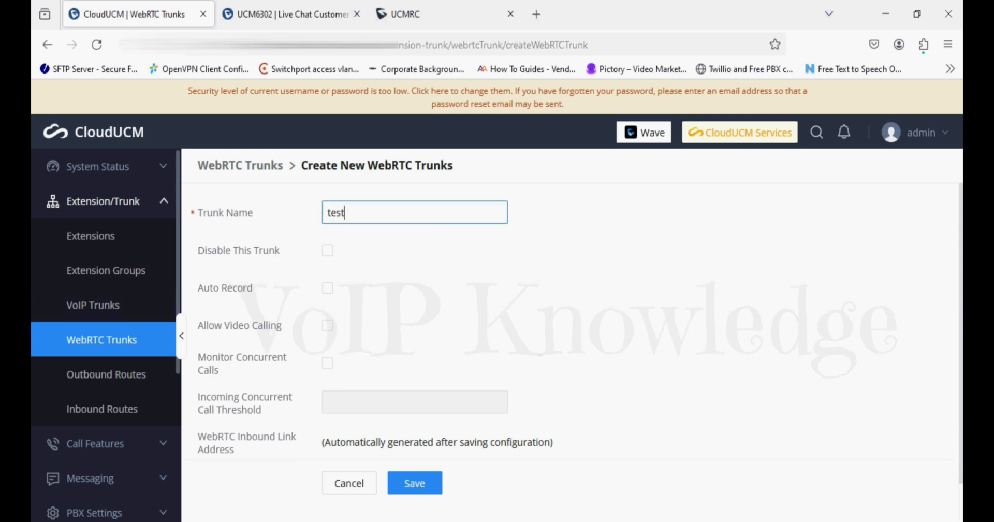
scroll(351, 340, down, 2)
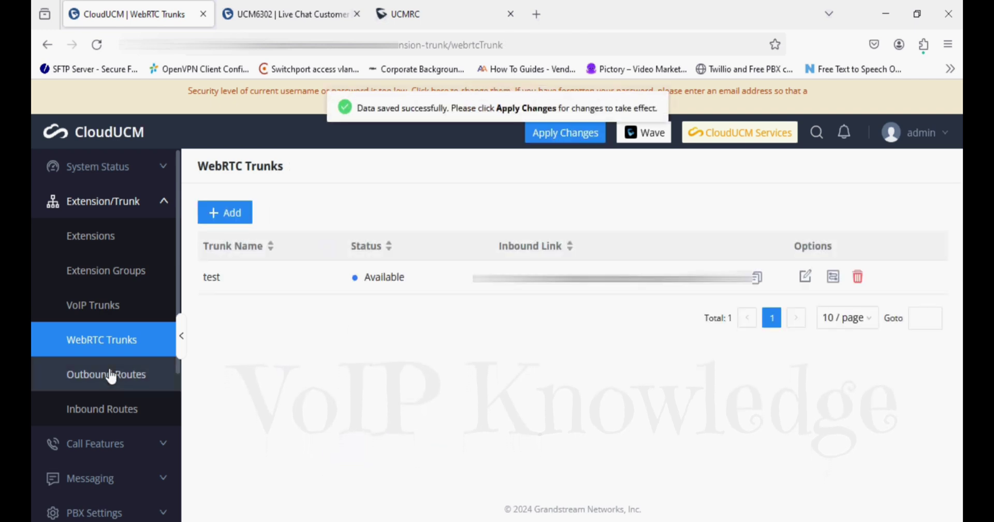
Return to Live Chat, start a new entry and name it 'live_chat_testing'.
scroll(111, 373, down, 3)
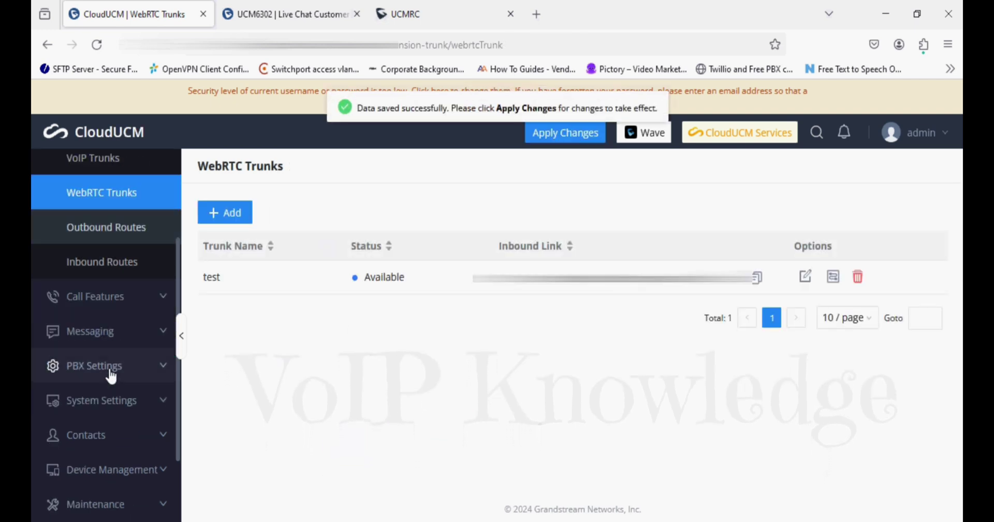
click(112, 331)
scroll(112, 341, down, 4)
scroll(114, 300, up, 2)
click(114, 290)
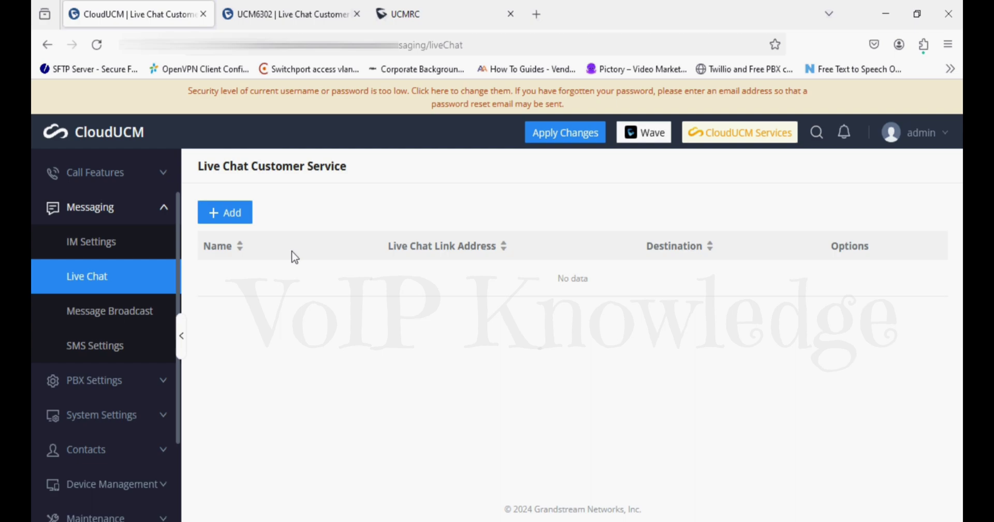
click(243, 218)
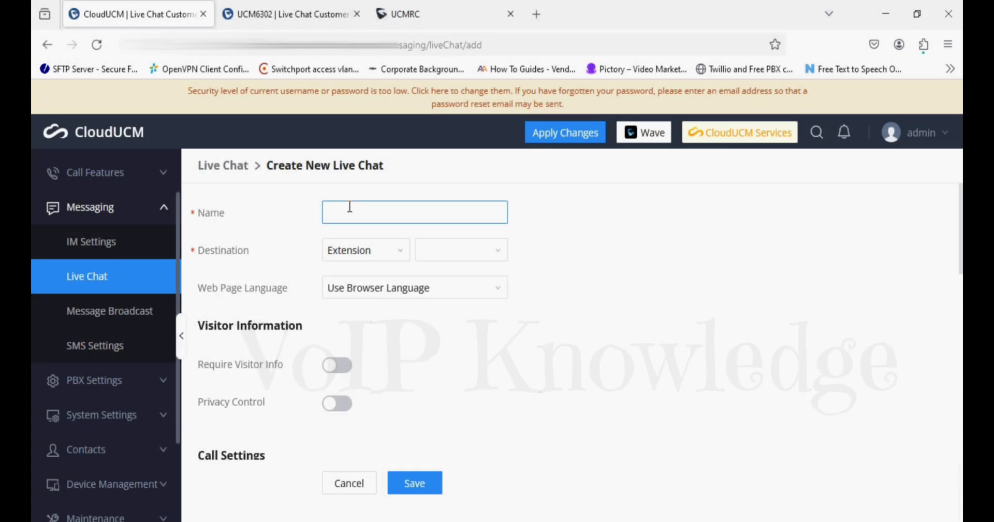
text(li)
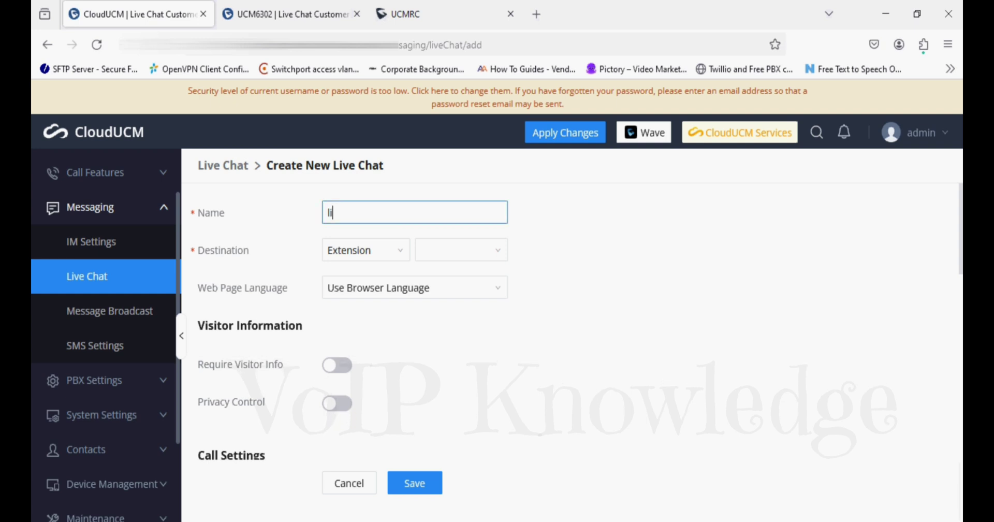
text(ve_chat_t)
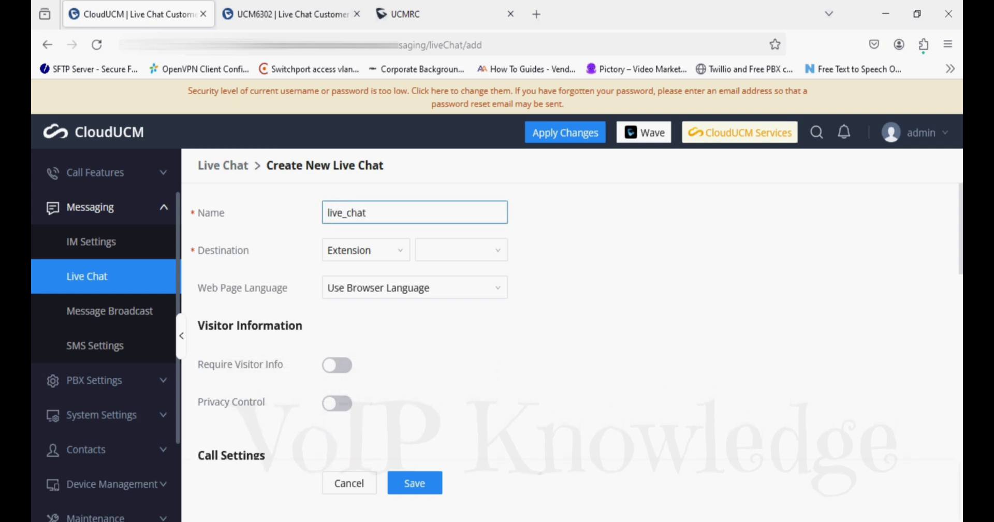
text(es)
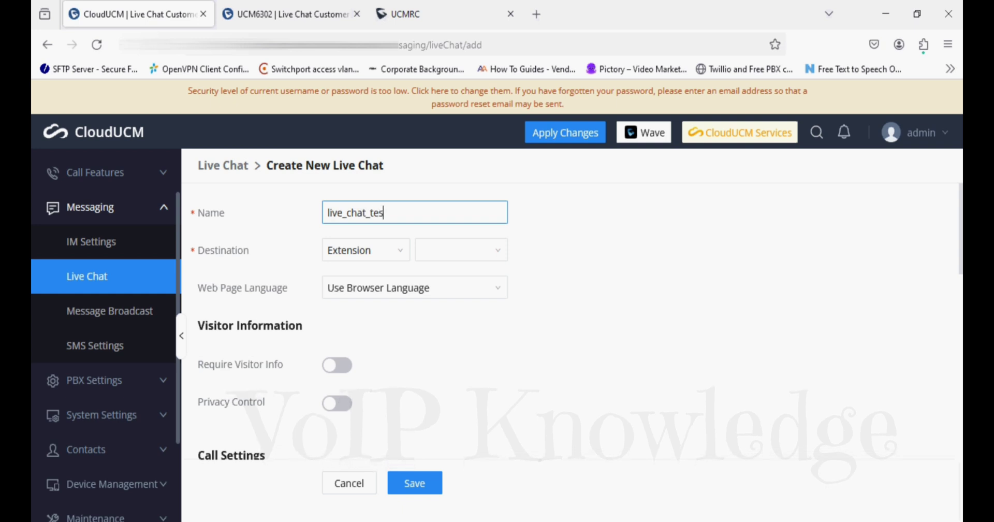
text(t)
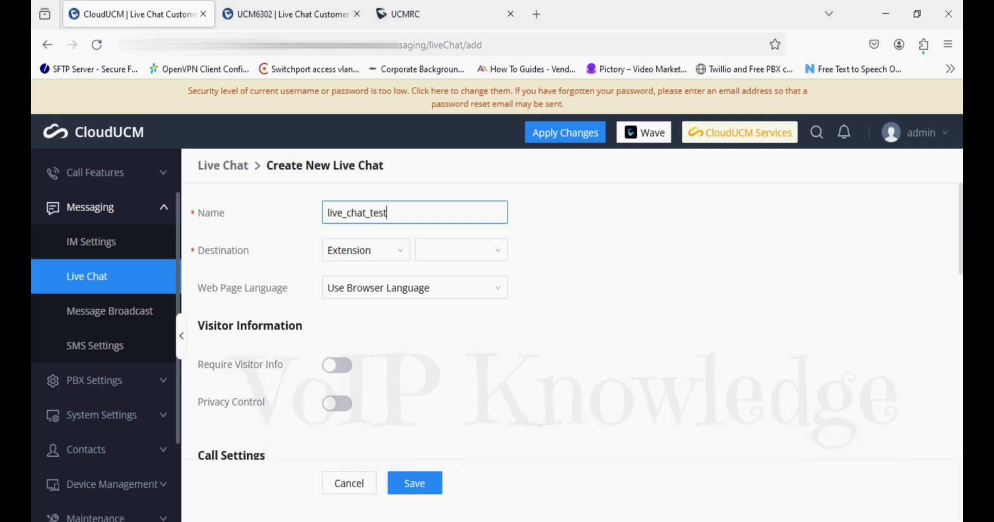
text(ing)
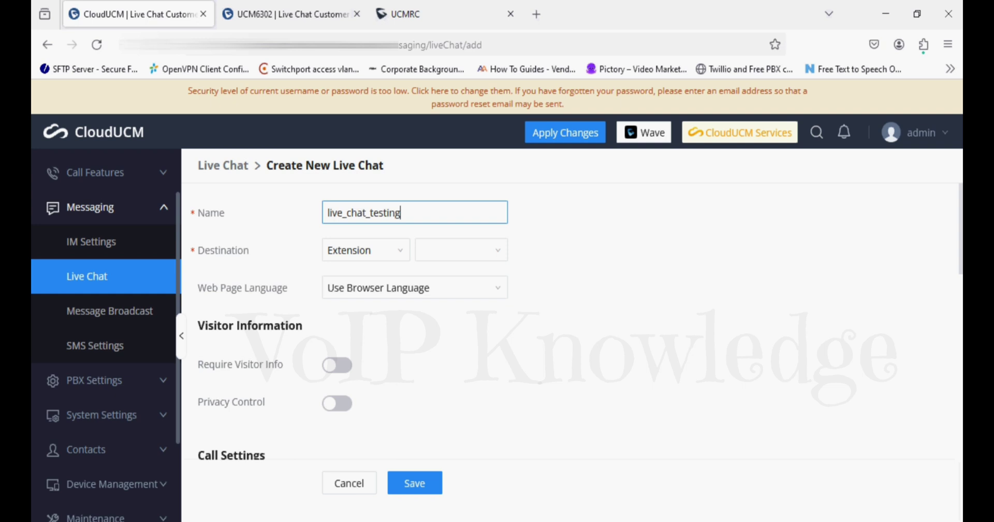
Route live_chat_testing to extension 1000 'User1' and confirm Wave's signed-in user.
click(453, 253)
click(446, 280)
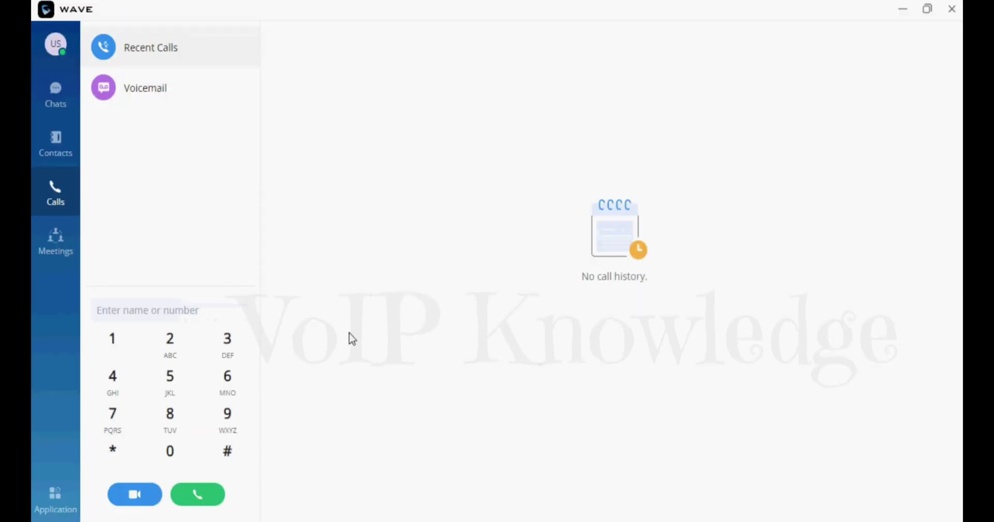
click(57, 46)
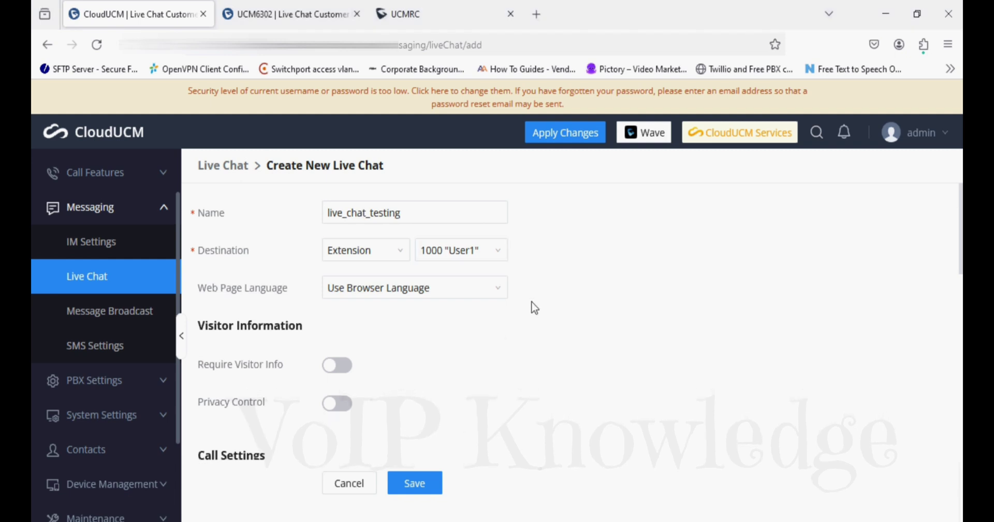
Require visitor name, email and phone, keeping the default info request message.
scroll(534, 308, down, 2)
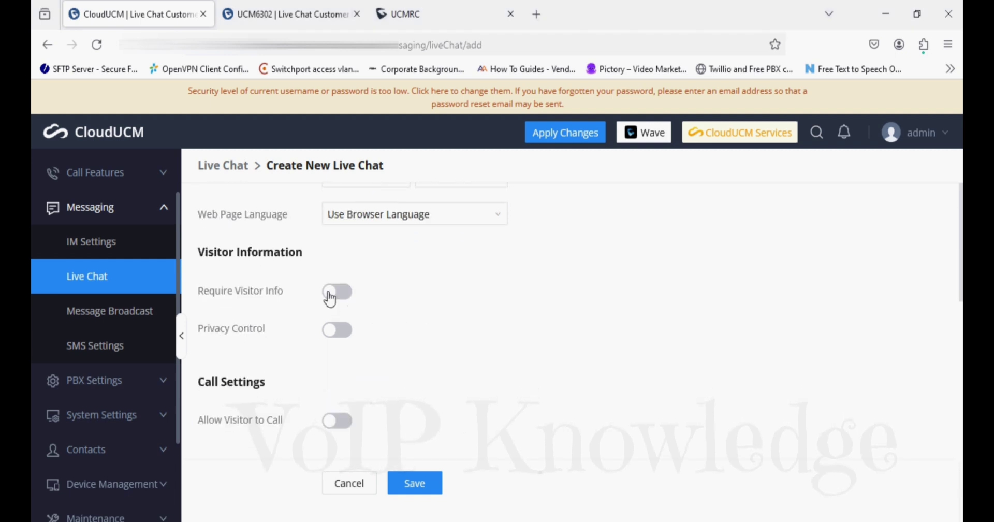
click(346, 295)
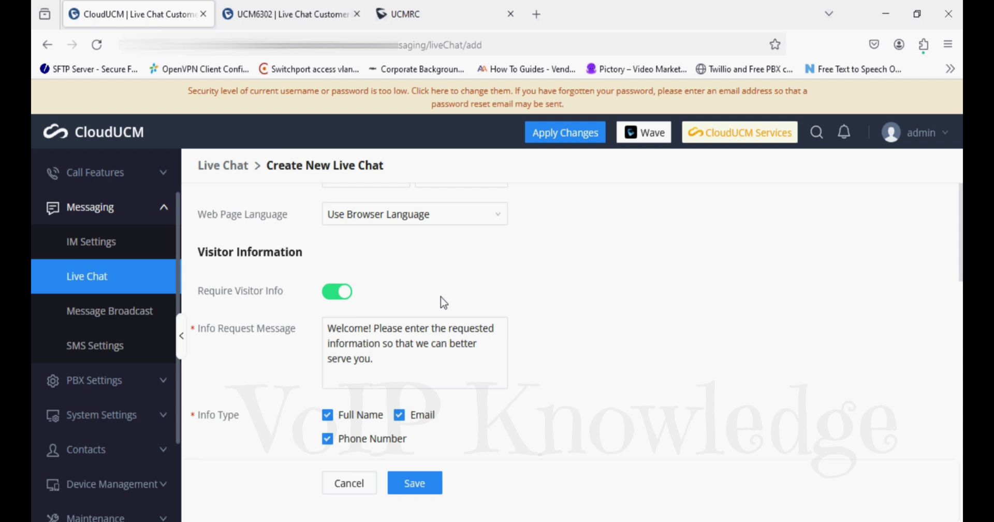
drag(372, 360, 328, 327)
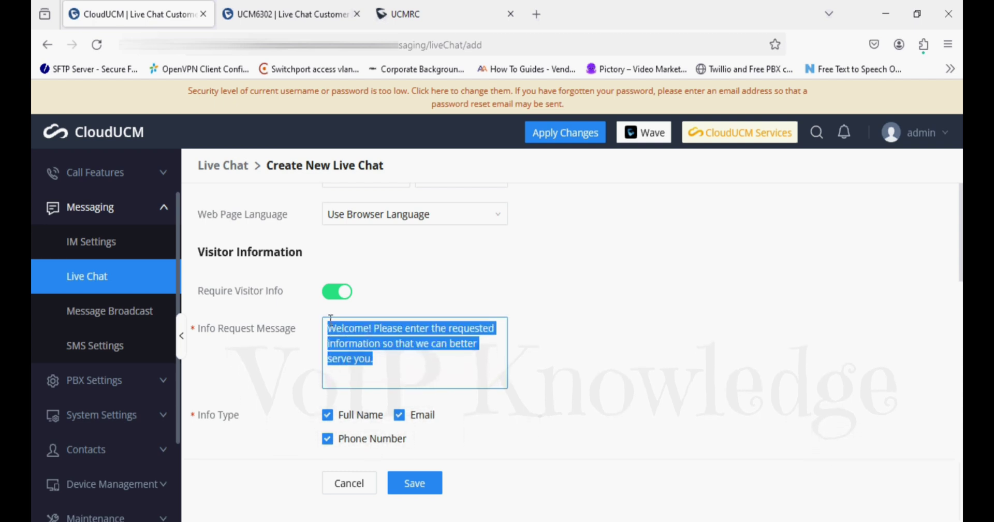
click(526, 291)
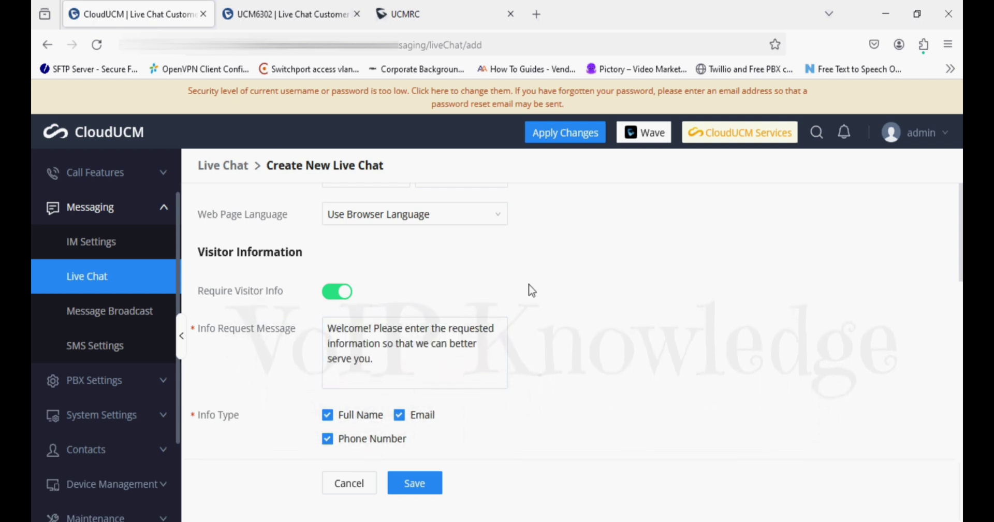
Enable Privacy Control with the GDPR consent notice.
scroll(532, 290, down, 2)
scroll(531, 290, down, 1)
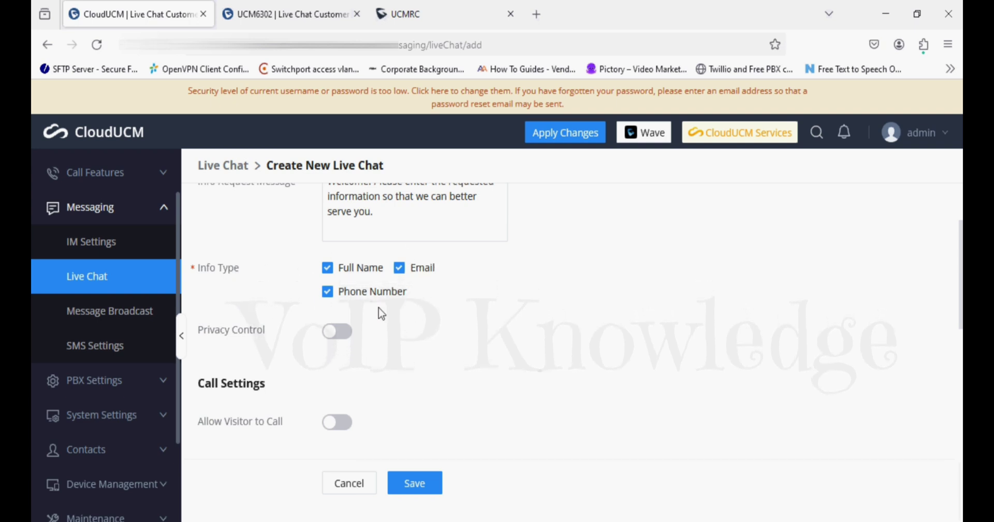
scroll(382, 313, down, 1)
scroll(382, 314, up, 1)
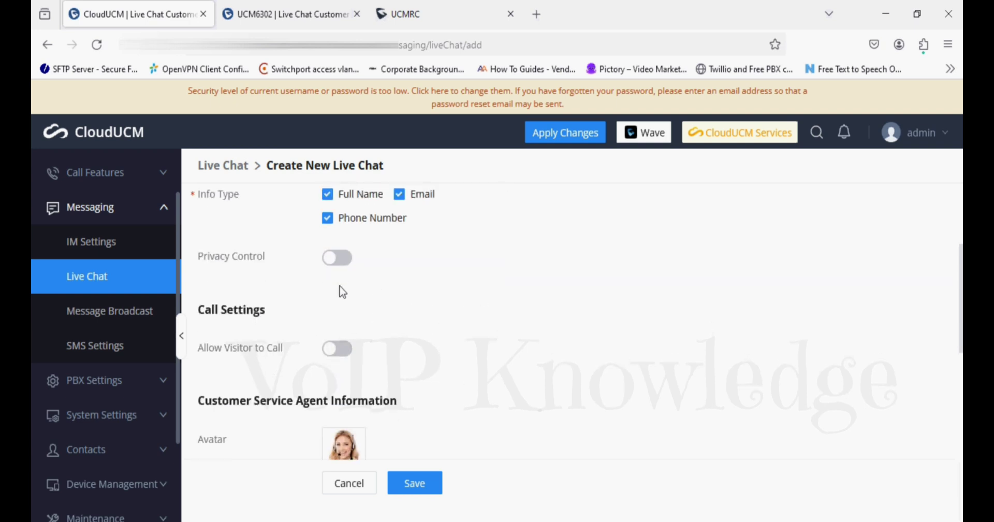
click(337, 257)
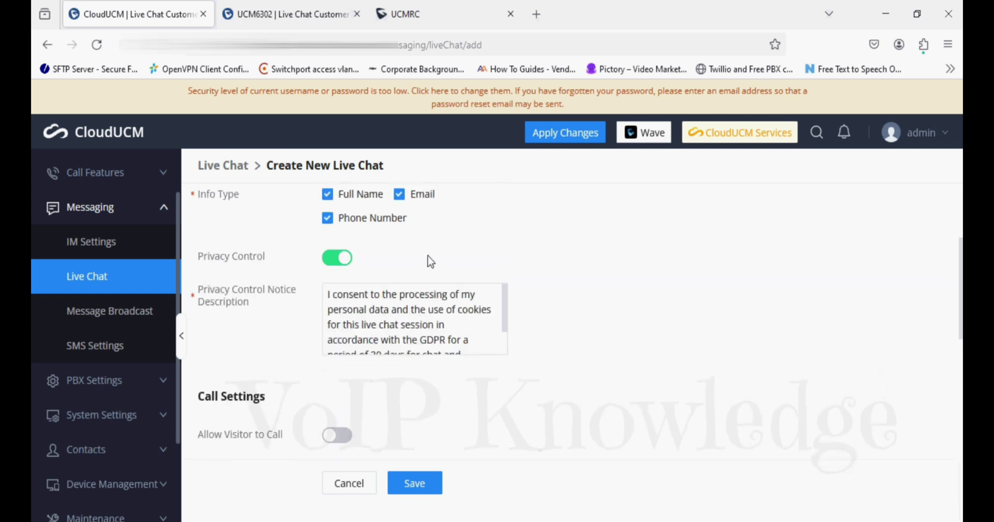
scroll(424, 257, down, 1)
Enable Allow Visitor to Call under Call Settings.
scroll(431, 289, down, 1)
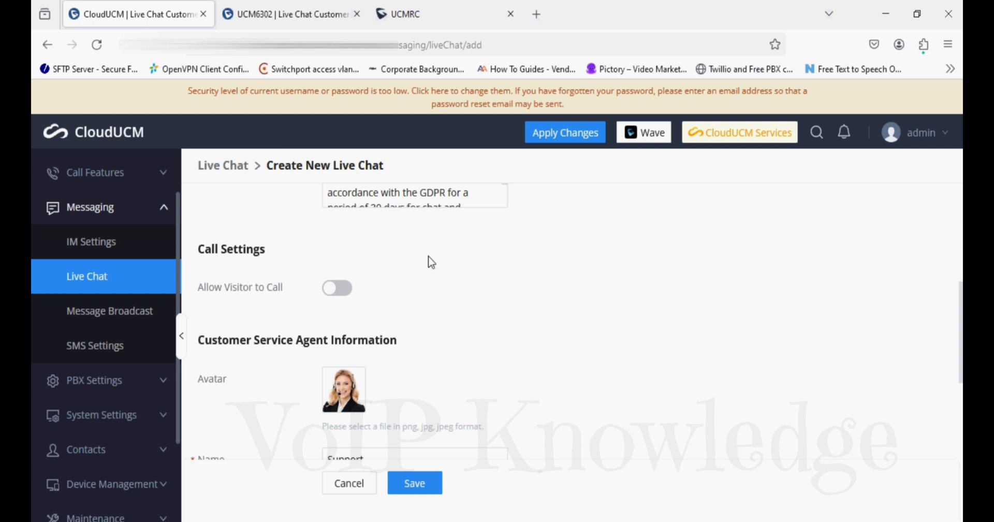
scroll(431, 263, up, 1)
scroll(429, 254, down, 1)
scroll(429, 254, up, 1)
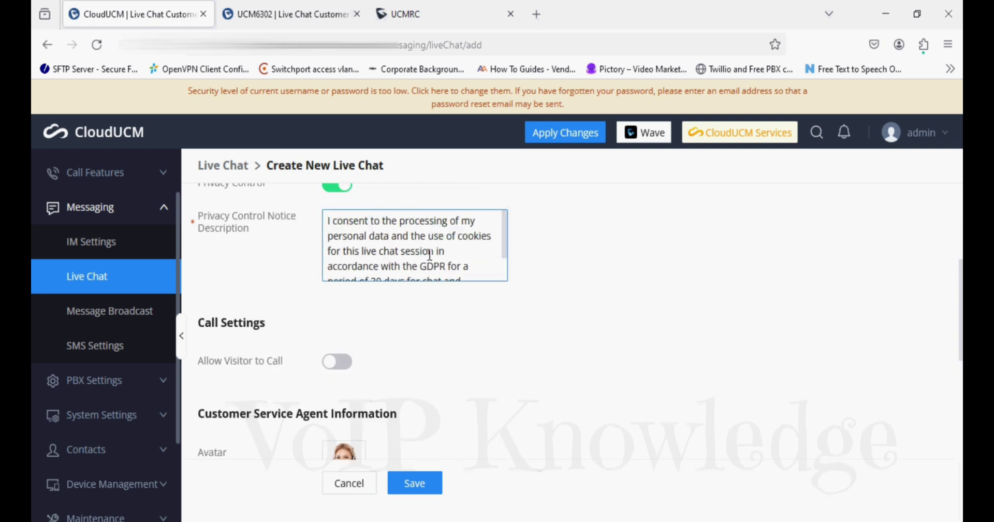
scroll(458, 353, down, 1)
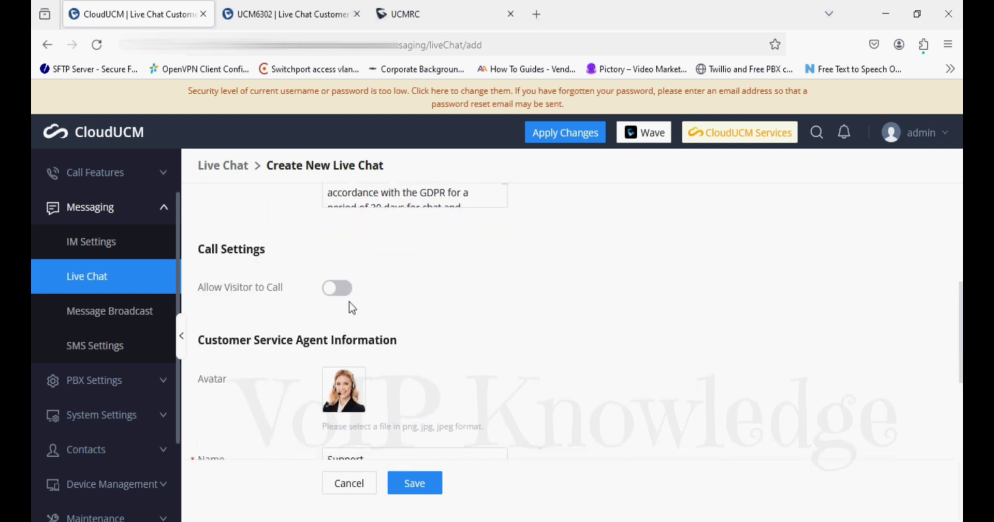
click(338, 293)
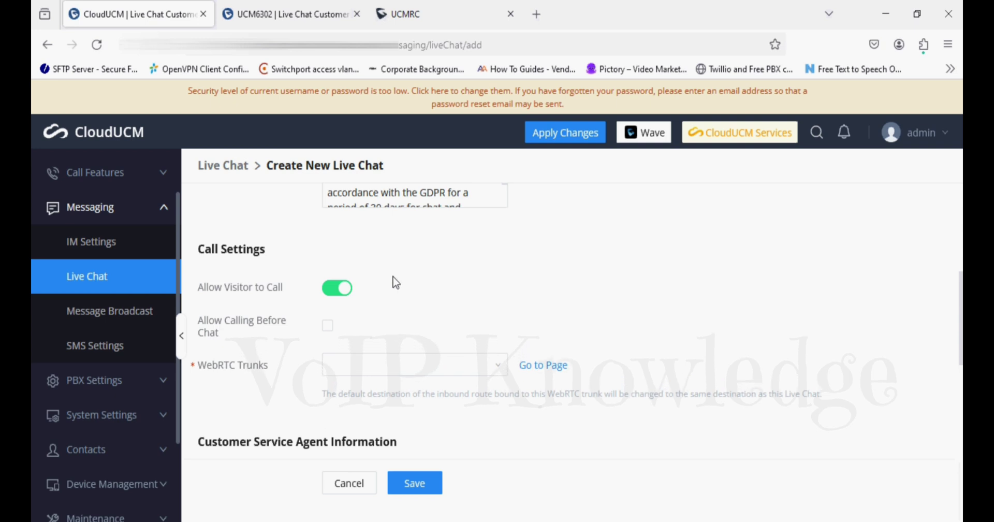
scroll(393, 282, down, 1)
Assign a WebRTC trunk to the live chat.
click(346, 293)
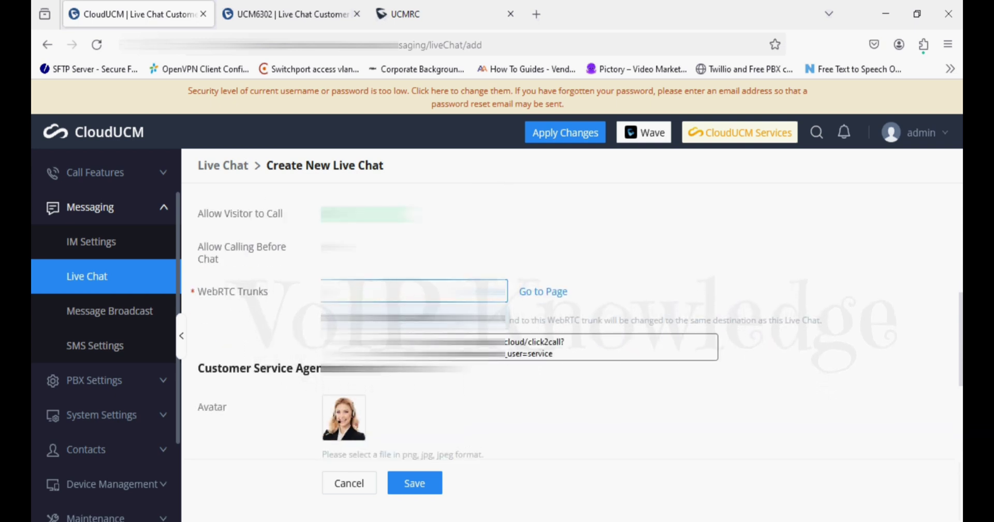
click(518, 340)
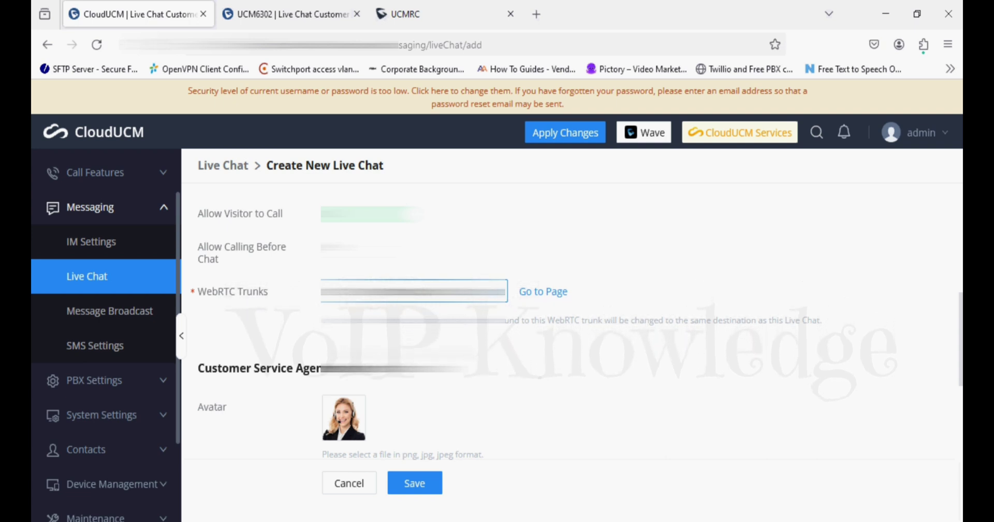
scroll(569, 321, down, 1)
scroll(395, 359, down, 1)
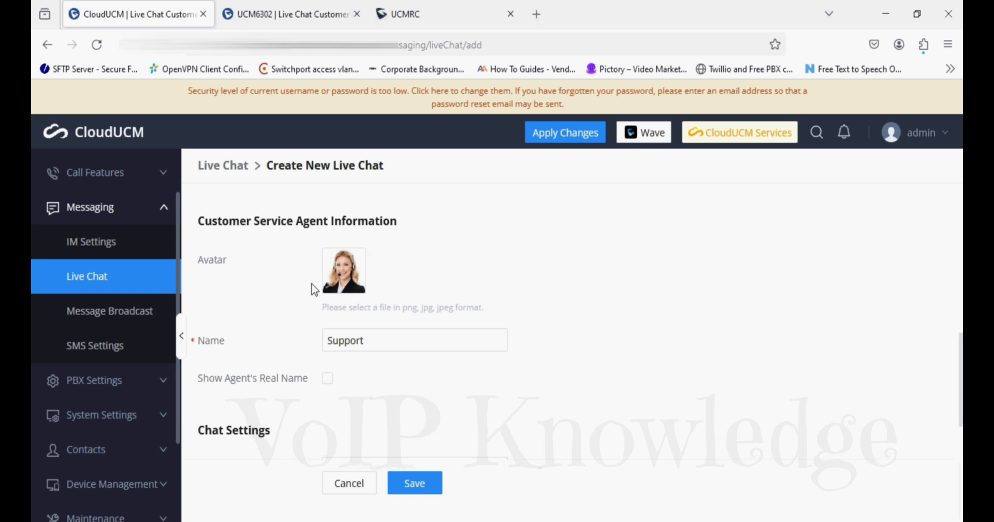
mouse_move(343, 271)
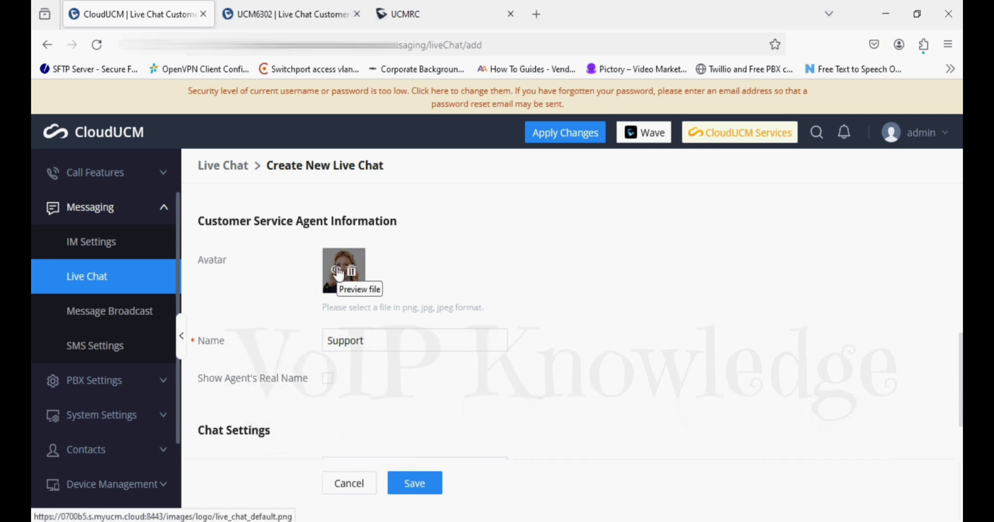
click(337, 272)
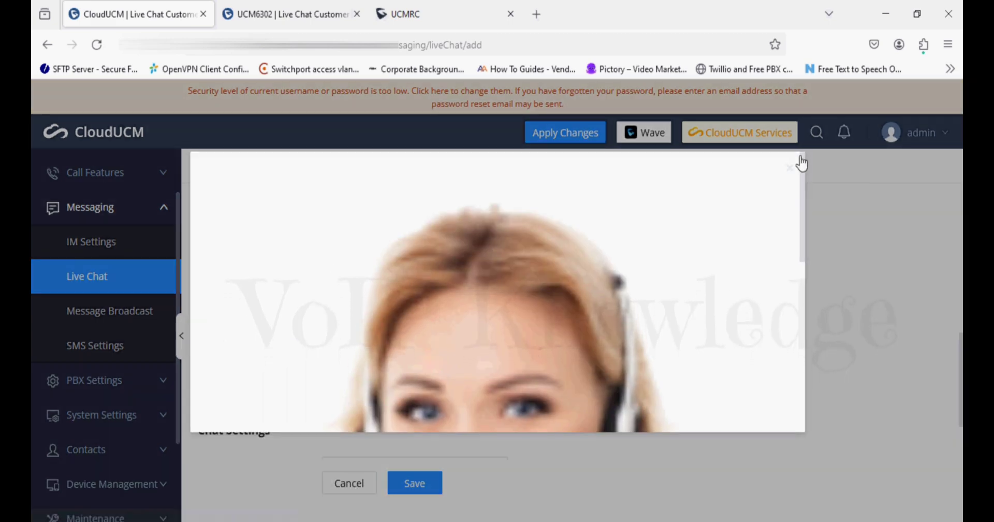
click(787, 171)
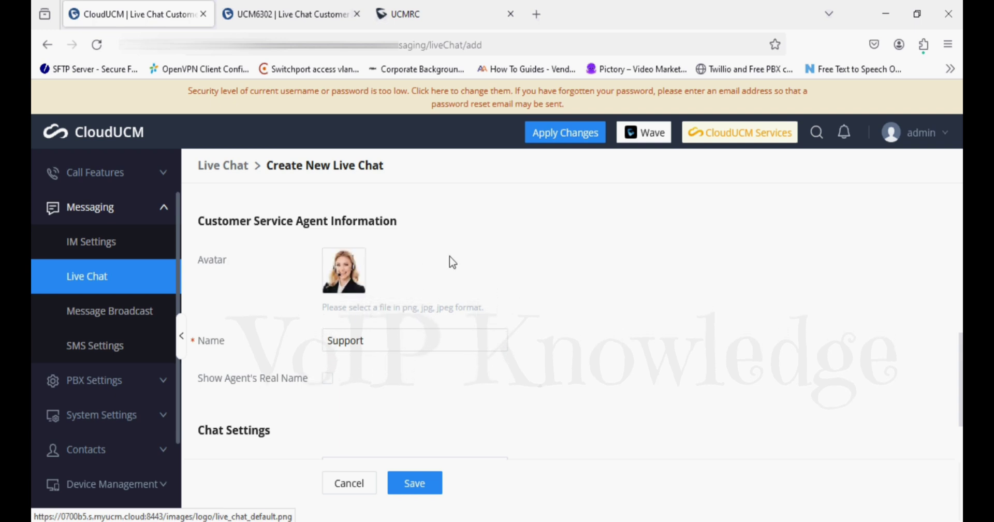
scroll(450, 262, down, 2)
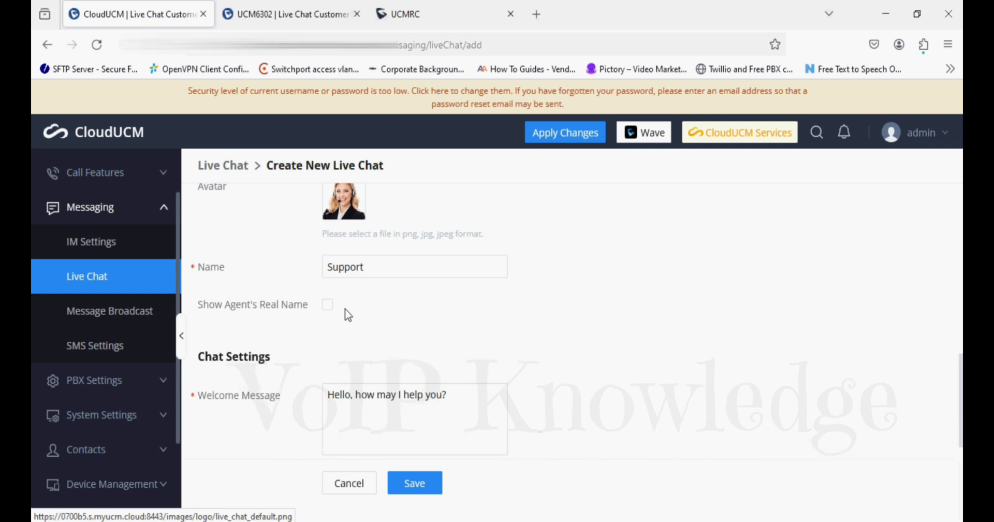
scroll(347, 313, down, 2)
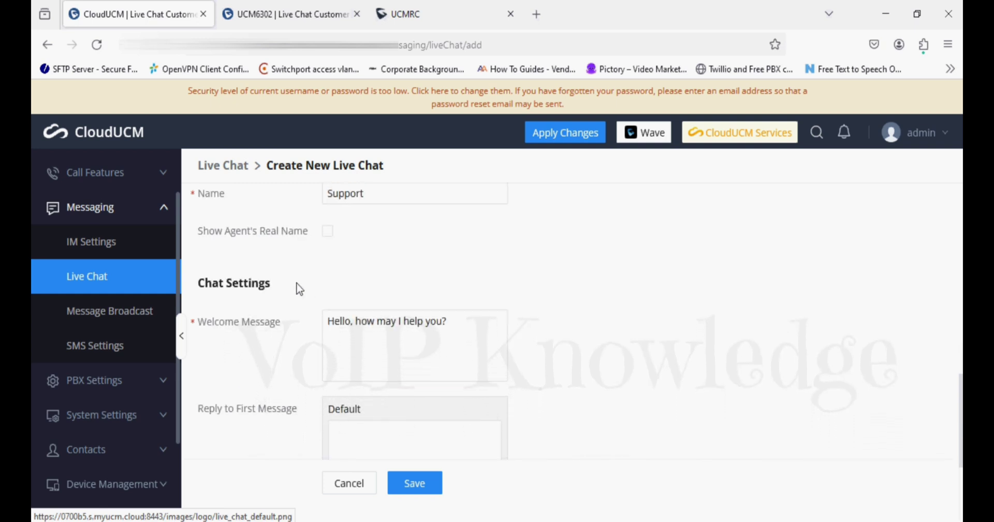
scroll(299, 288, down, 2)
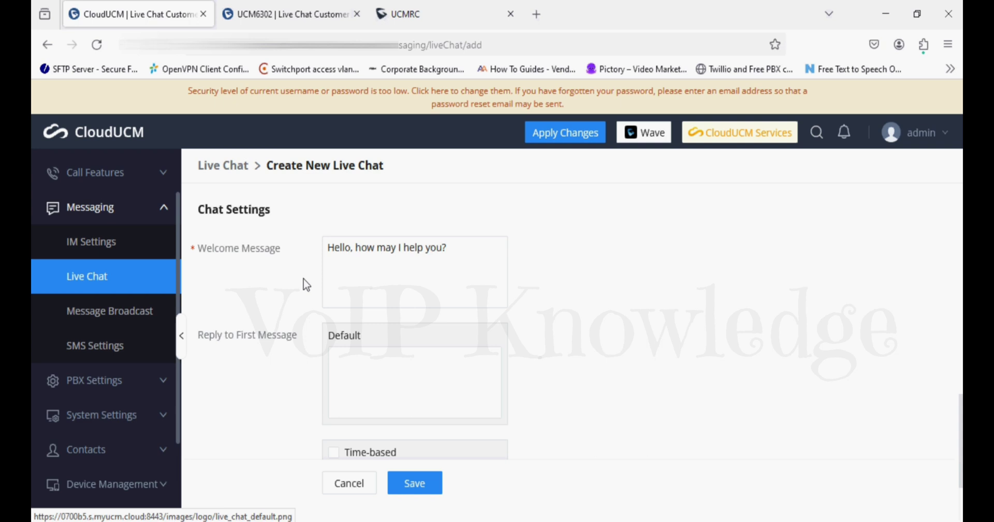
click(340, 273)
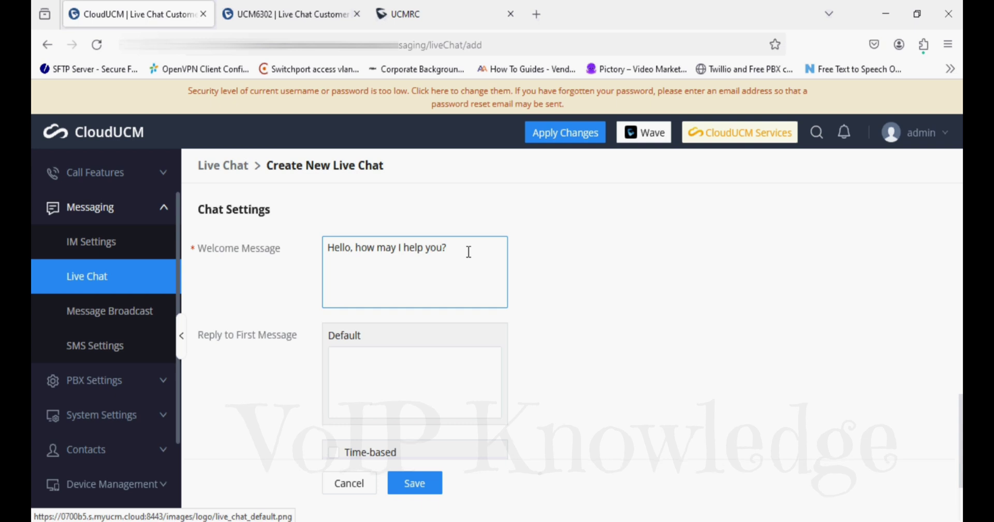
scroll(469, 254, down, 3)
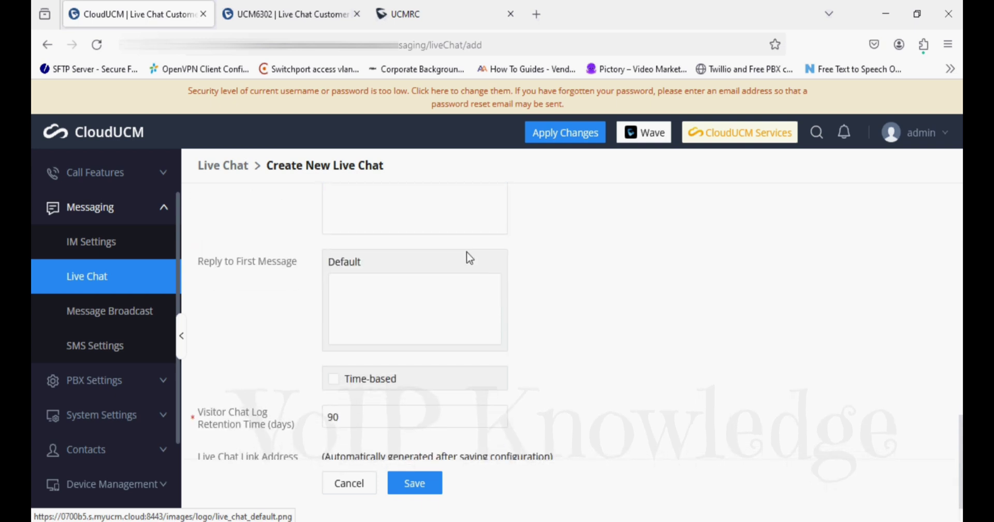
scroll(470, 257, down, 2)
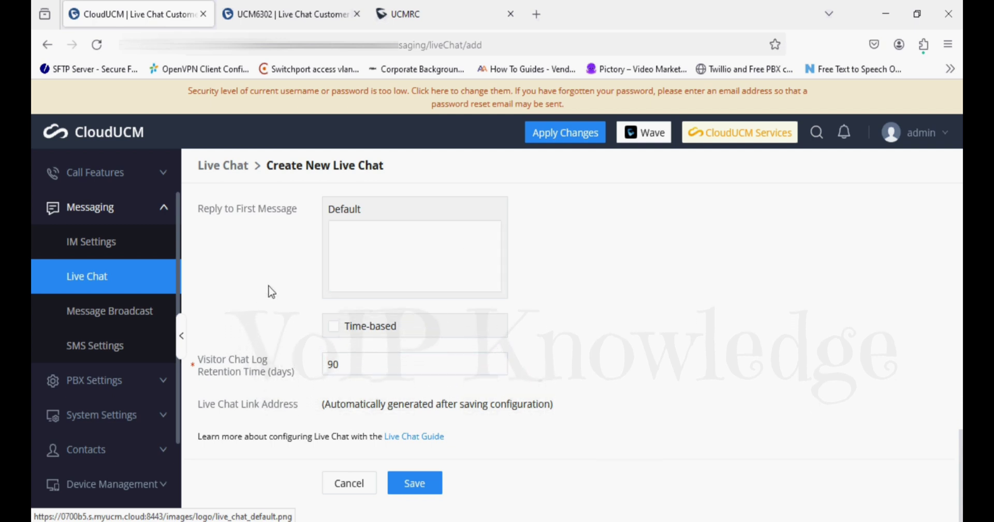
Save and apply the live_chat_testing entry, then copy its Live Chat Link Address.
click(420, 482)
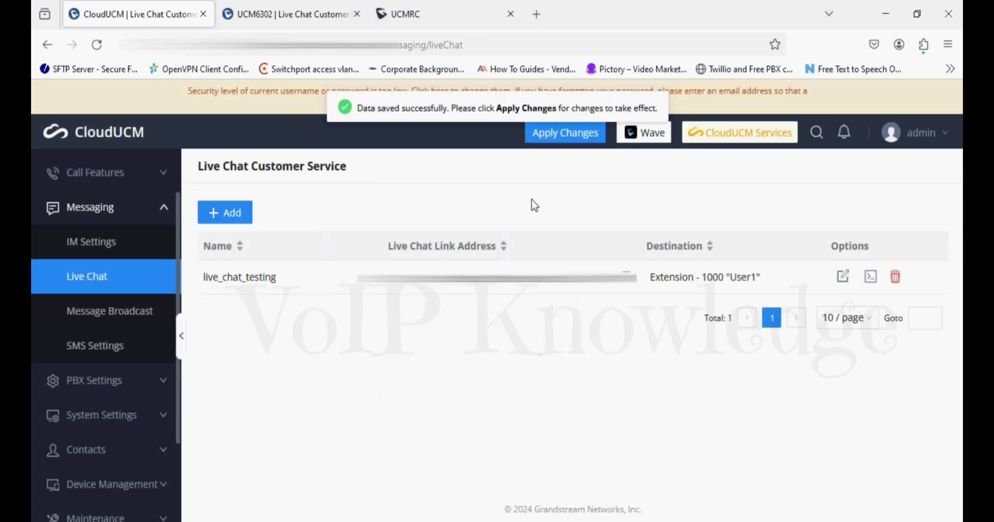
click(552, 136)
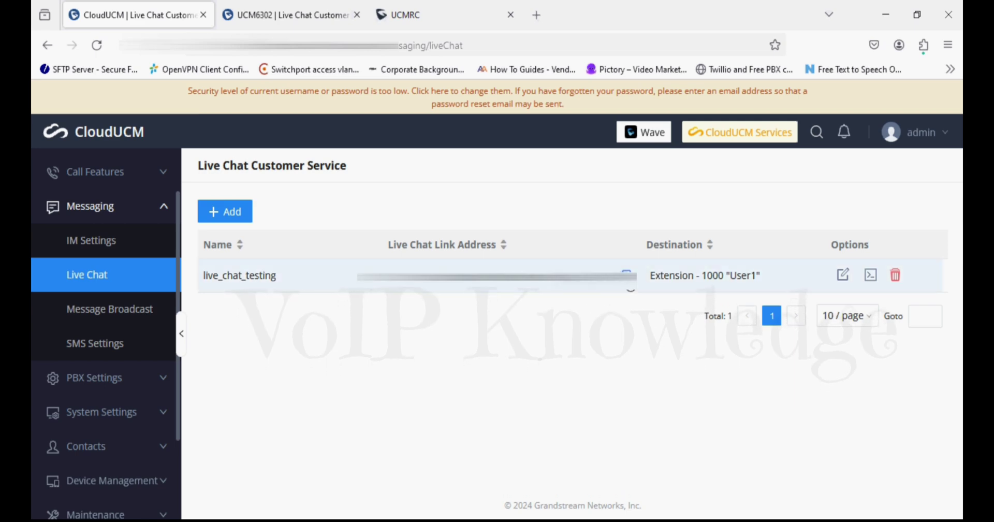
click(627, 274)
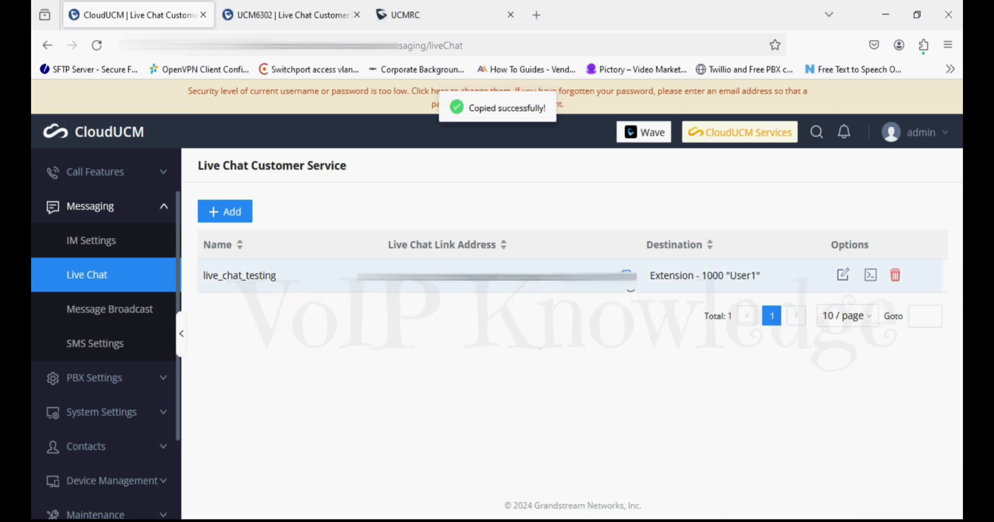
Load the copied live chat link in a new browser tab.
click(537, 15)
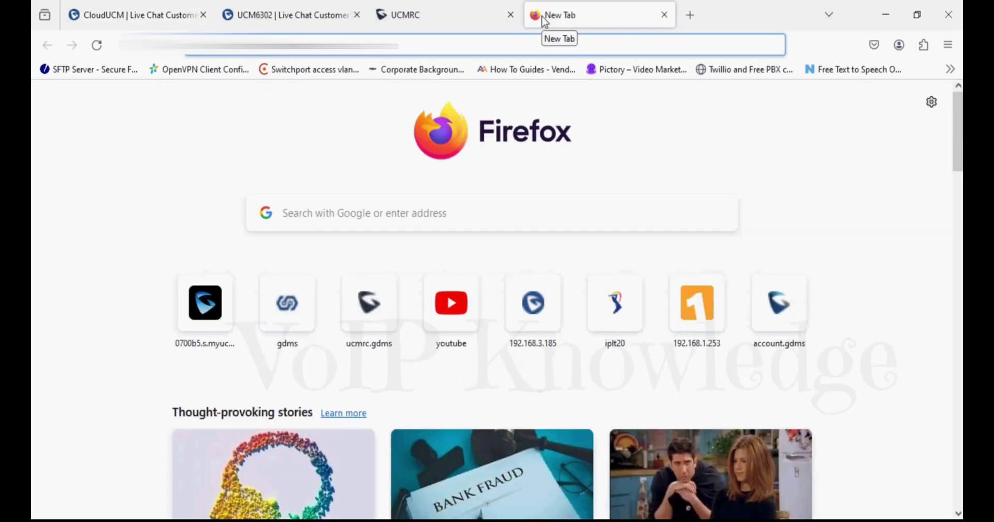
key(ctrl+v)
key(Return)
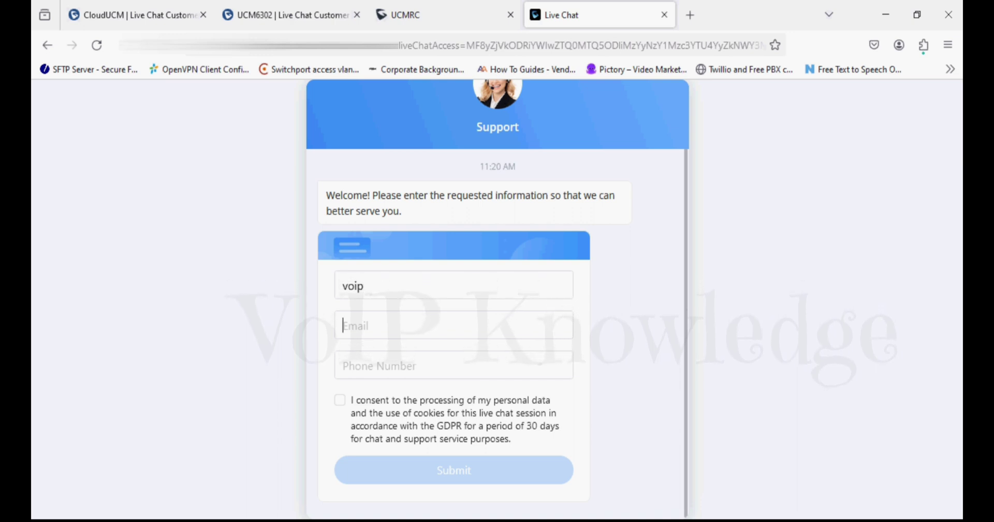
Fill in the visitor's e-mail and phone 1234567, give consent, and submit the form.
text(est)
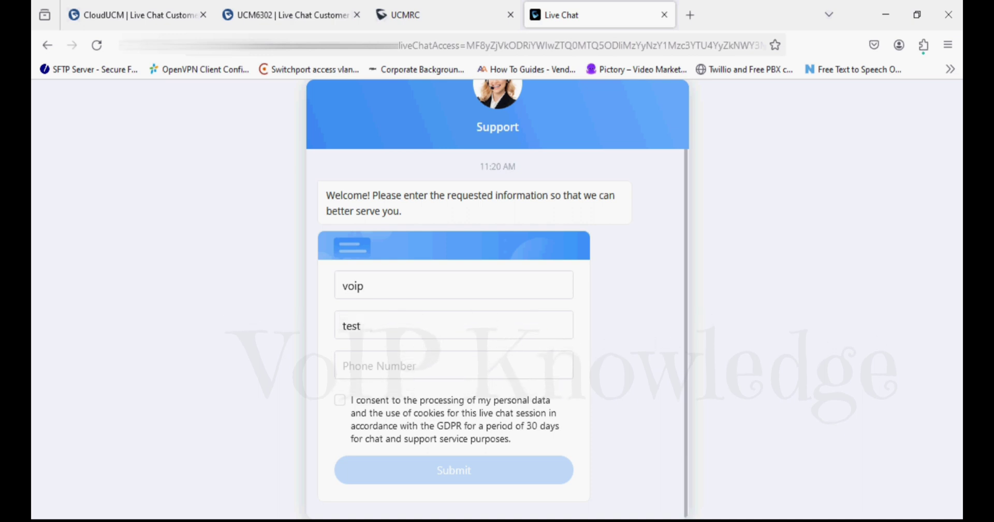
text(@co.in)
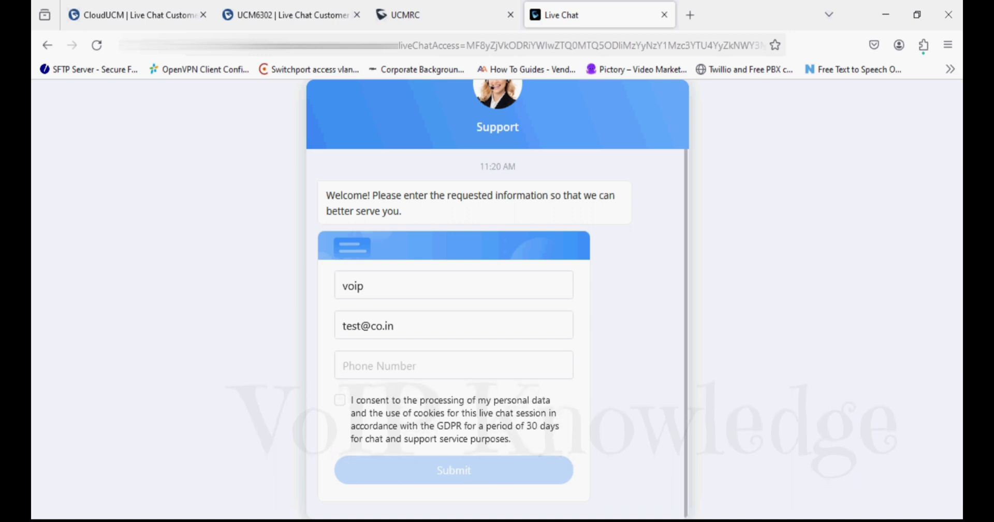
text(1234567)
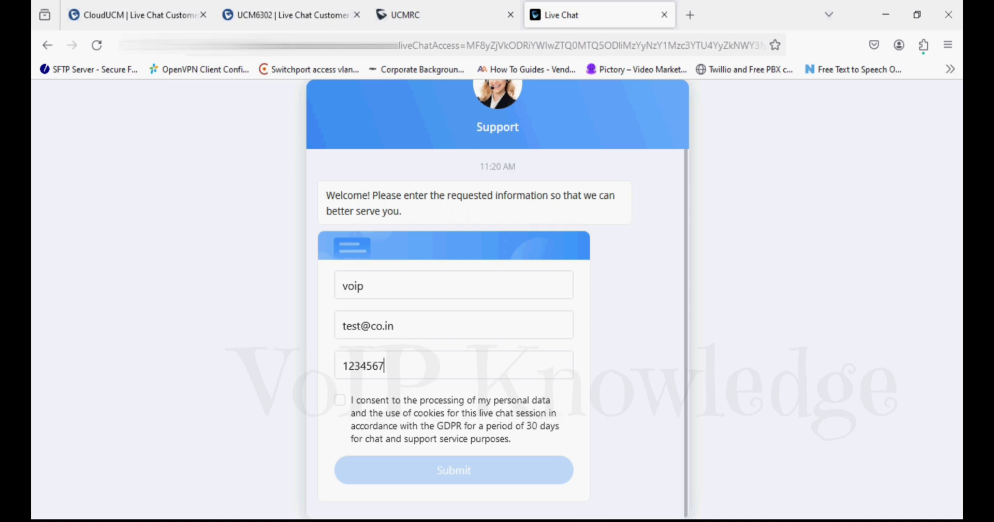
click(339, 402)
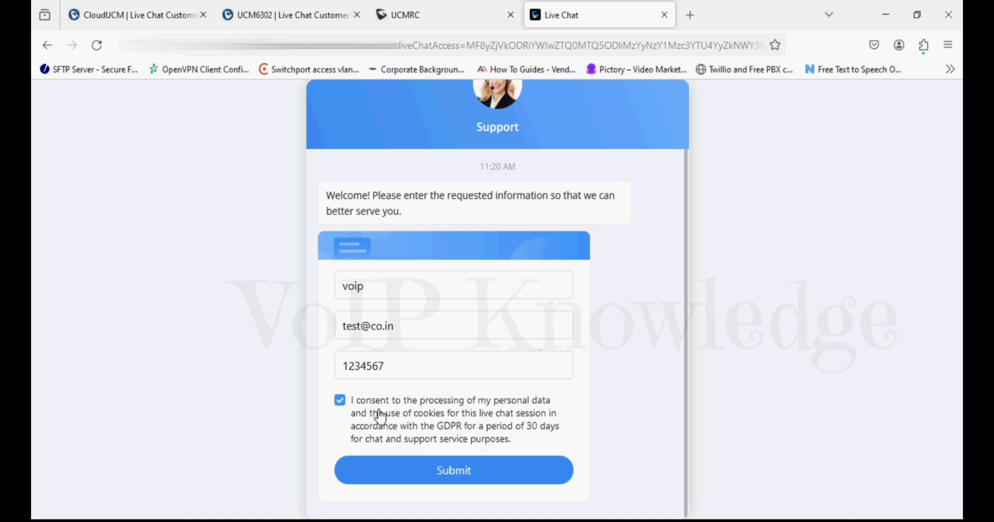
click(460, 481)
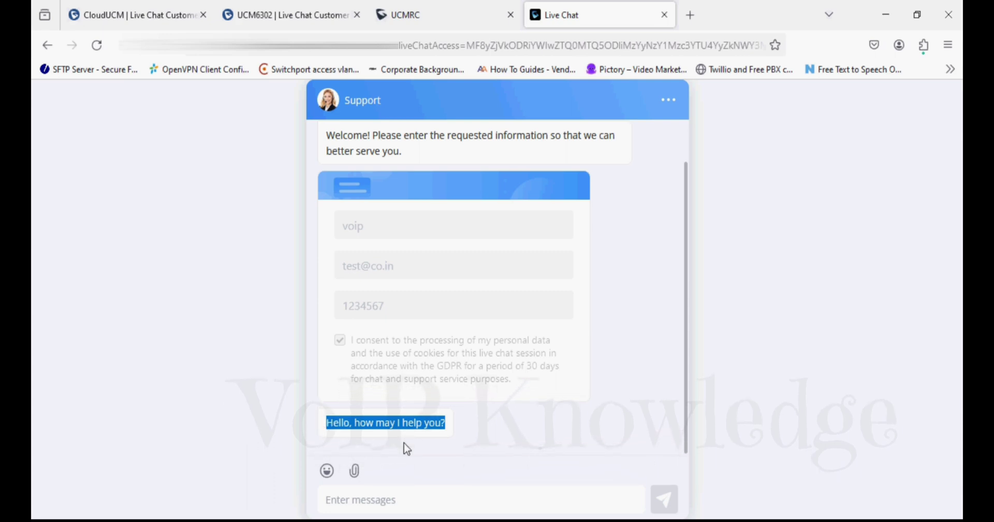
Send the message 'hiii' to Support from the visitor chat box.
click(377, 497)
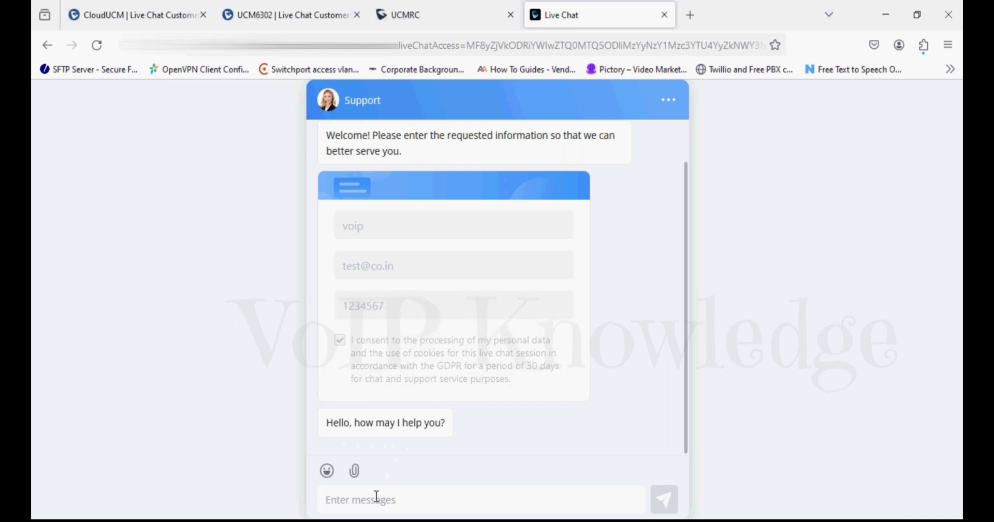
click(376, 496)
text(hiii)
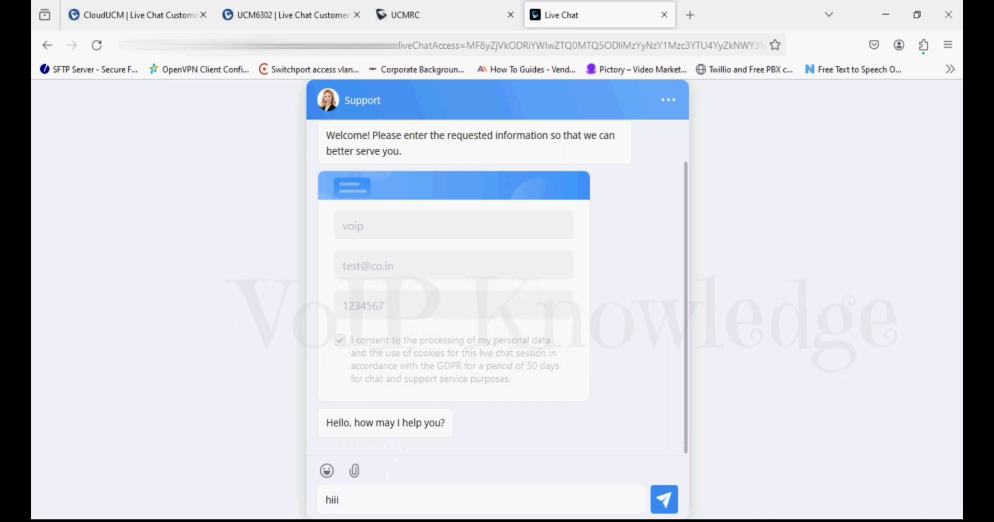
key(Return)
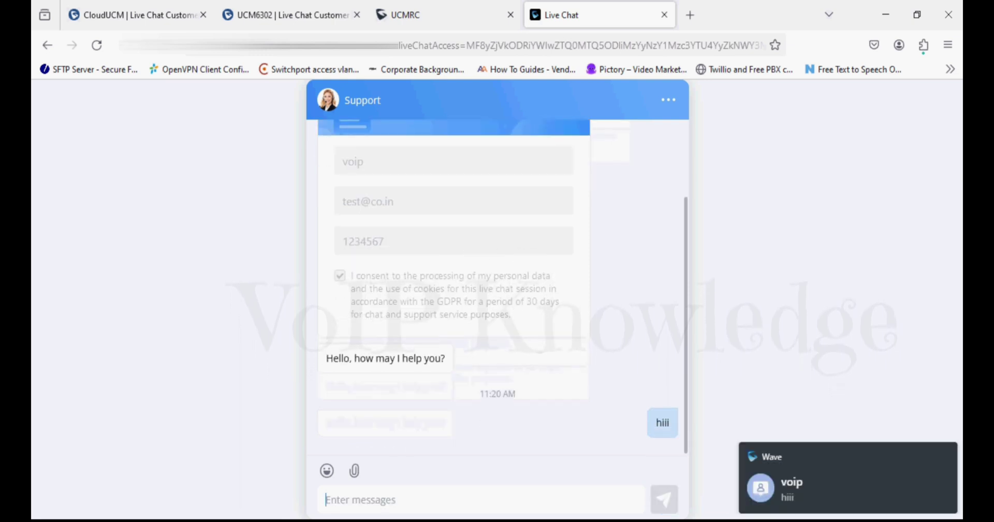
In Wave, take the voip chat by replying 'hiii', then send 'how may i help you.'.
click(819, 492)
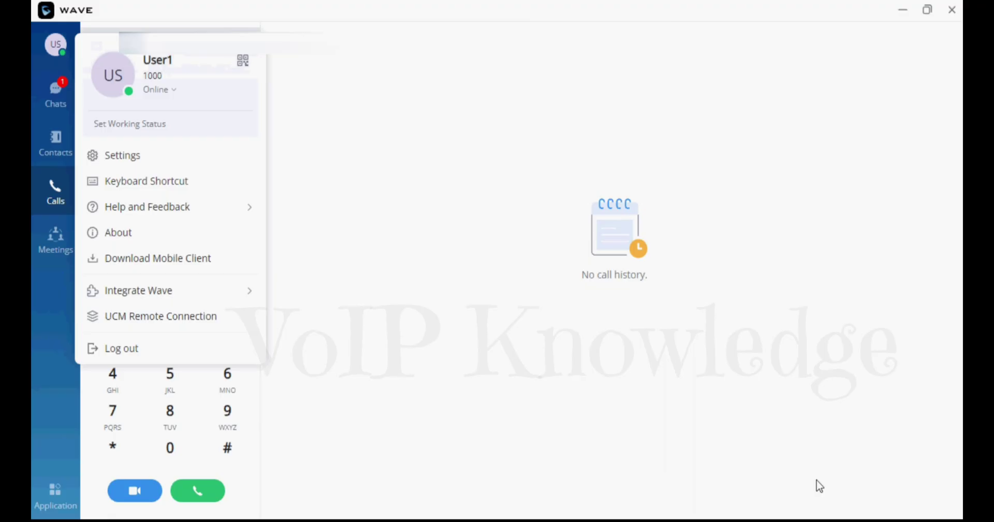
click(326, 222)
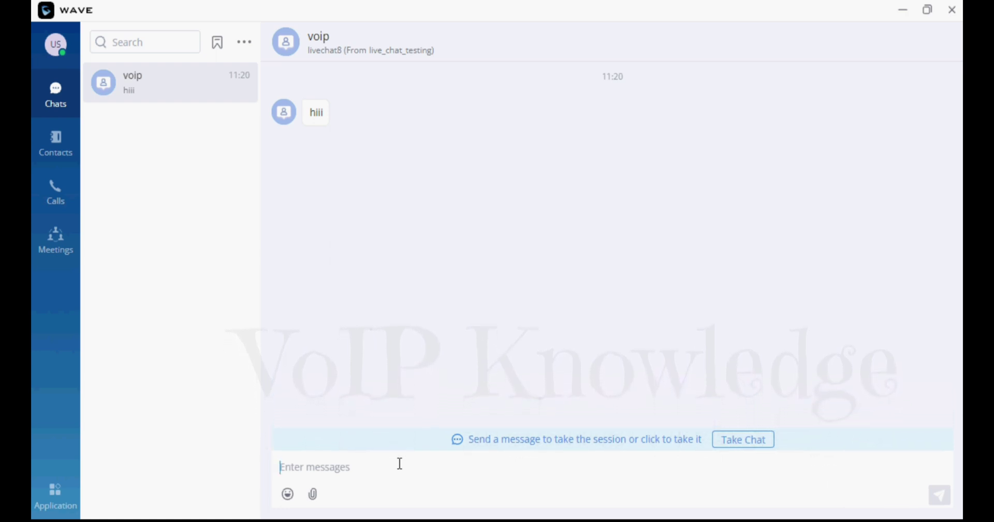
text(hiii)
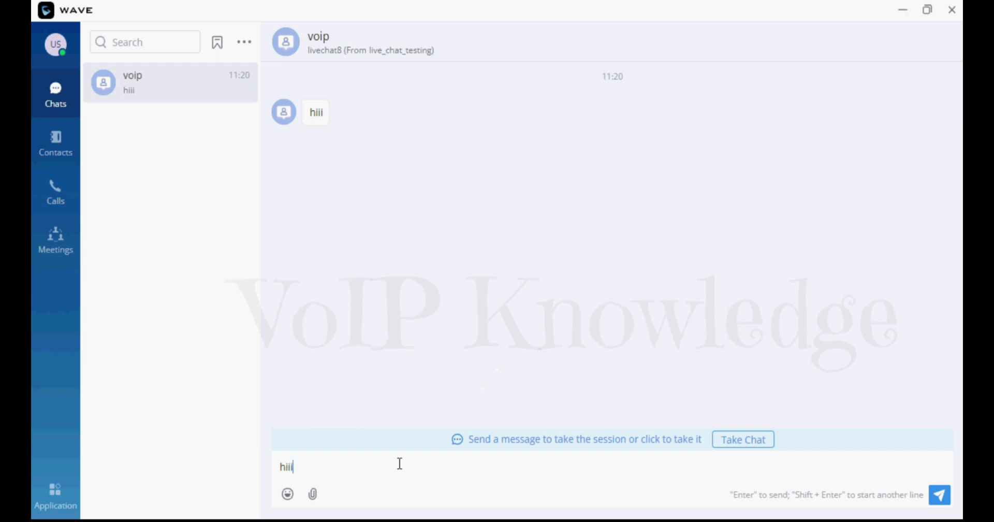
key(Return)
text(how m)
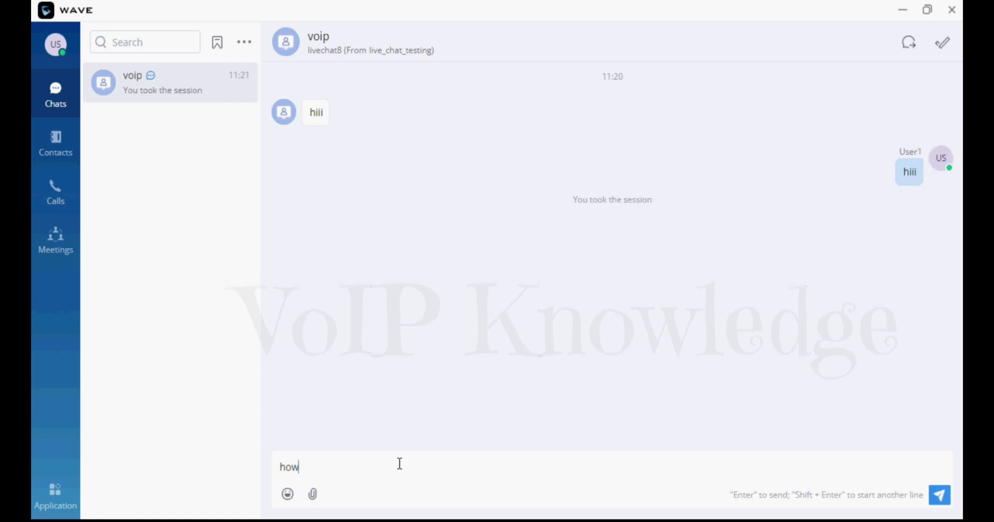
text(ay )
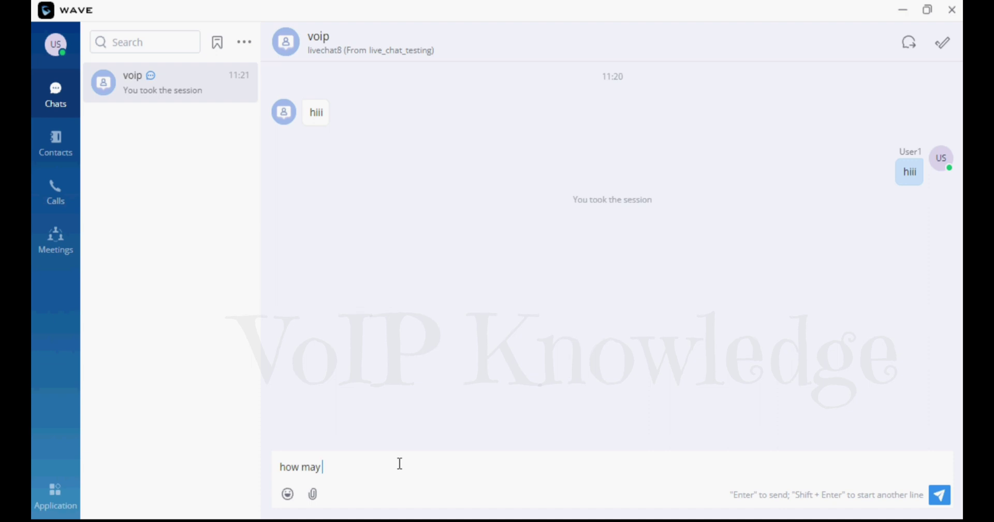
text(i he)
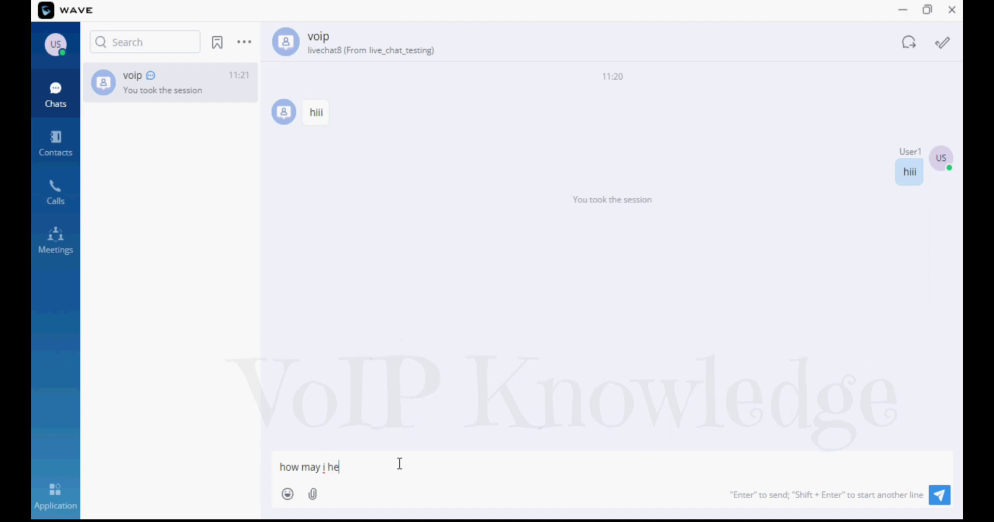
text(lp you.)
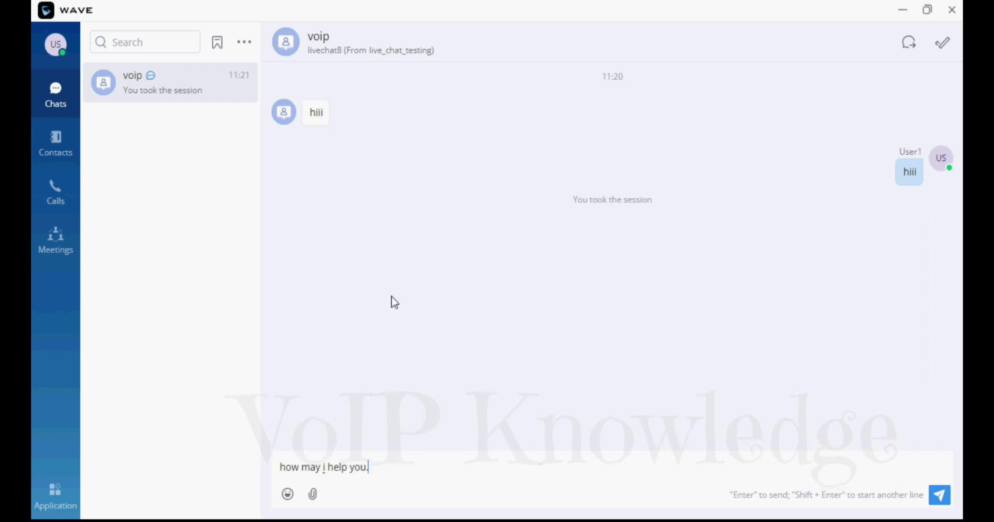
key(Return)
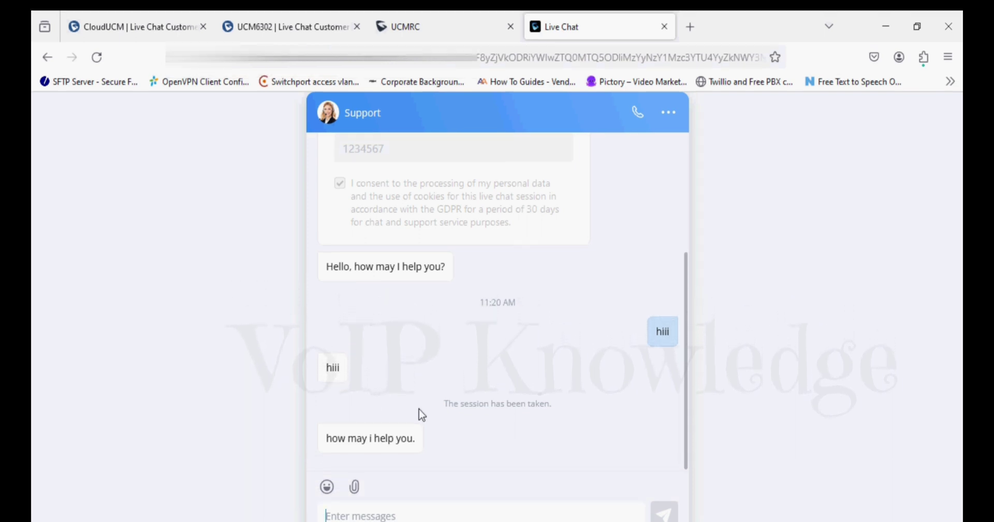
Call Support with microphone access allowed, hang up, and dismiss Wave's missed-call popup.
click(637, 110)
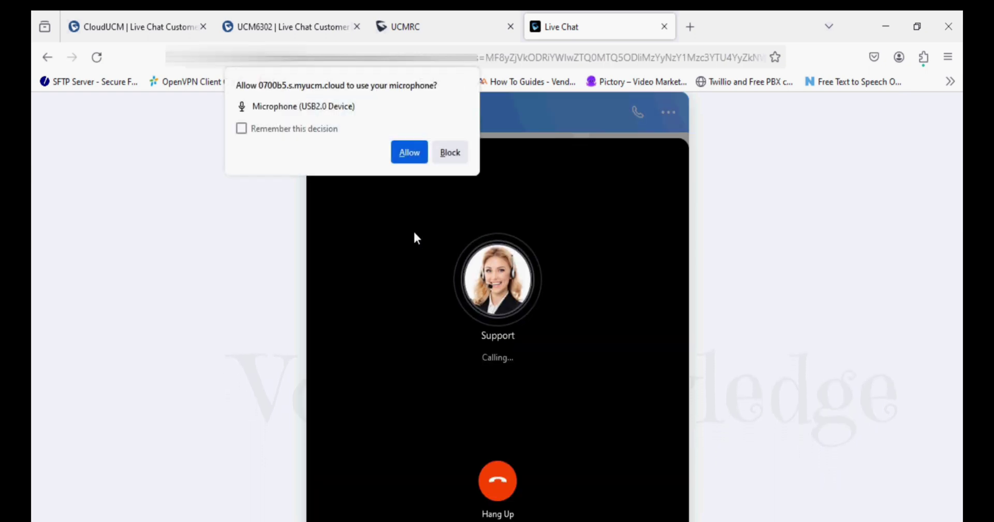
click(409, 155)
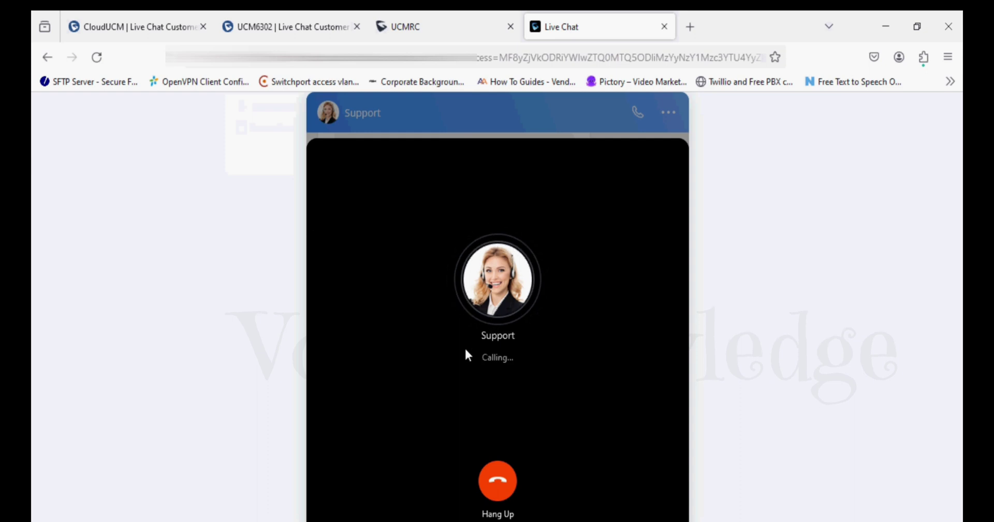
mouse_move(846, 446)
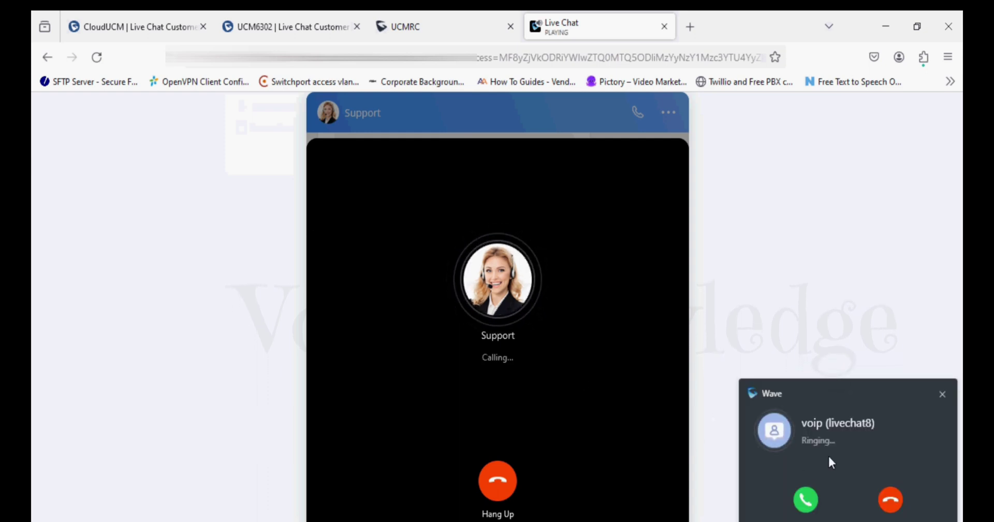
click(506, 482)
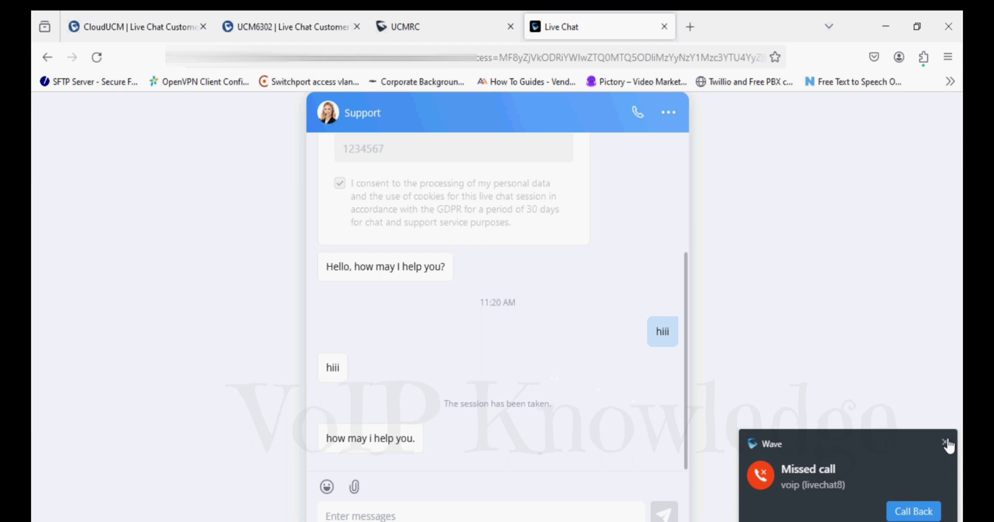
click(946, 441)
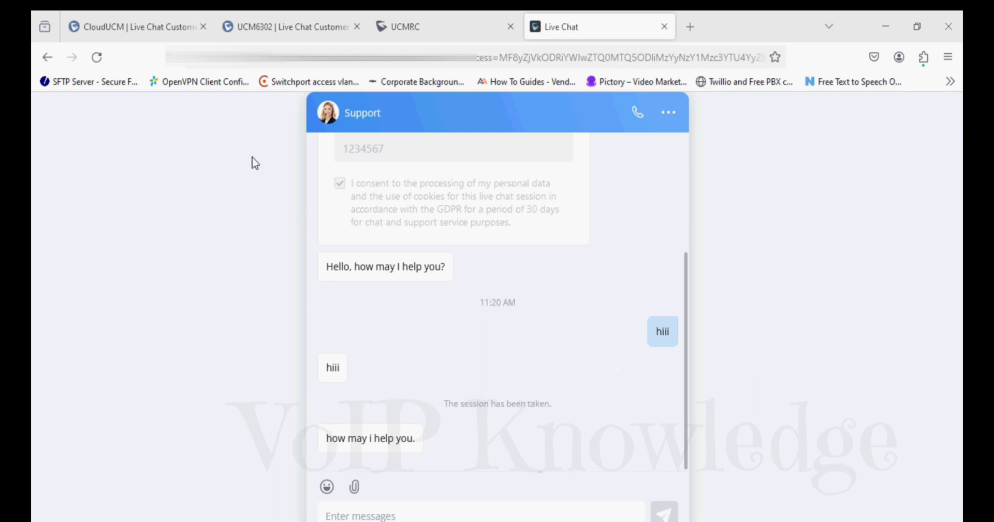
Return to the CloudUCM Live Chat Customer Service browser tab.
click(154, 28)
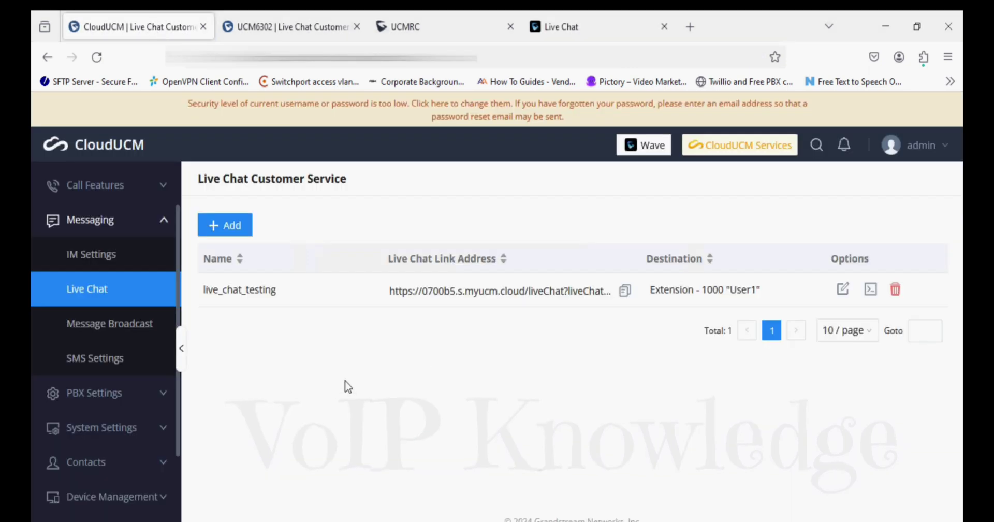